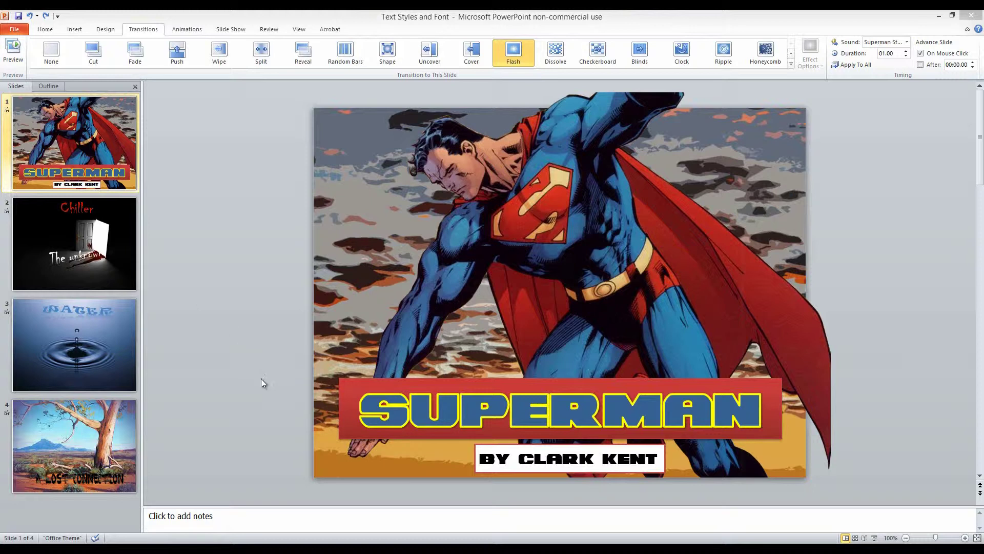
# View the door, water and tree slides in turn, and return to the Superman slide
pyautogui.click(58, 241)
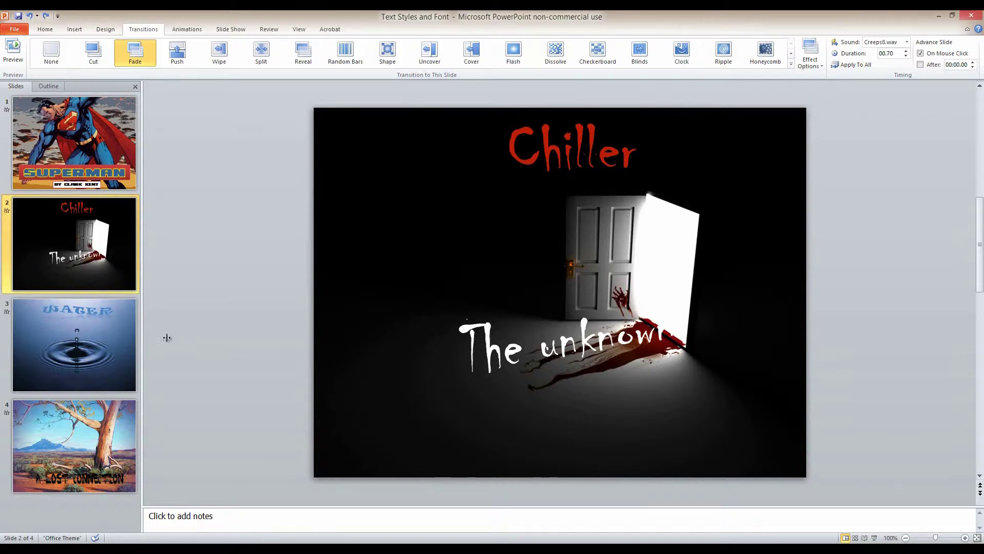
pyautogui.click(128, 334)
pyautogui.click(110, 423)
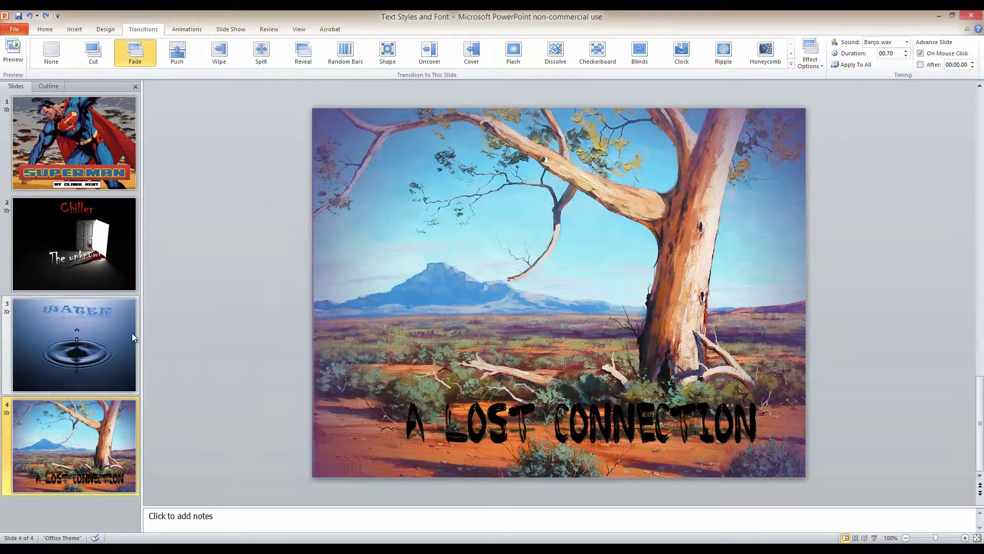
pyautogui.click(98, 162)
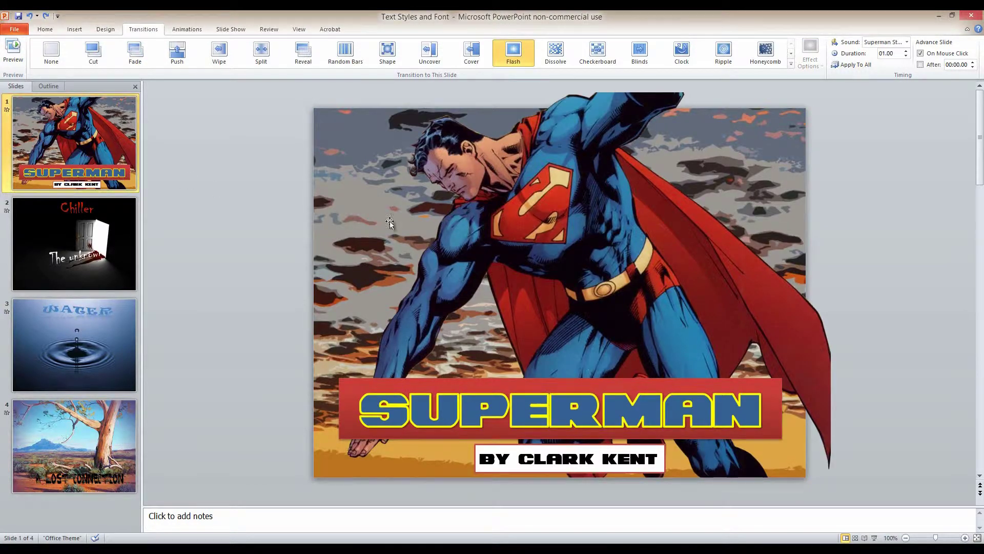
# Preview the Flash transition on the Superman slide and the Ripple transition on the Water slide
pyautogui.click(513, 50)
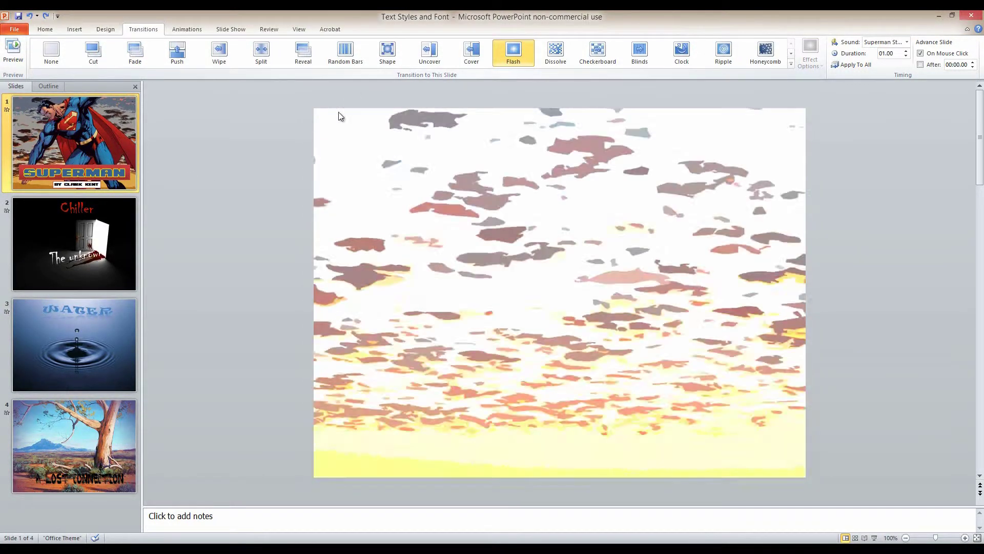
pyautogui.click(94, 235)
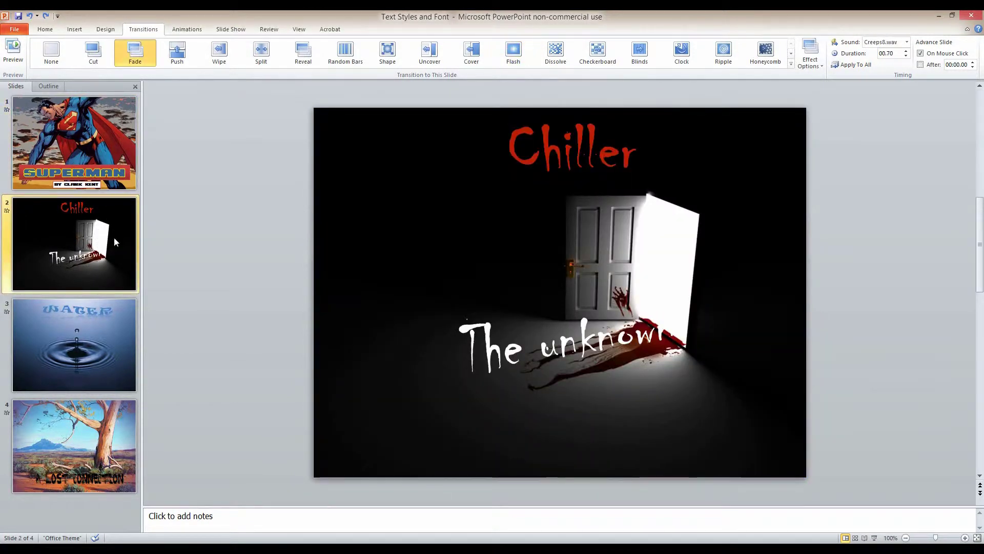
pyautogui.click(102, 336)
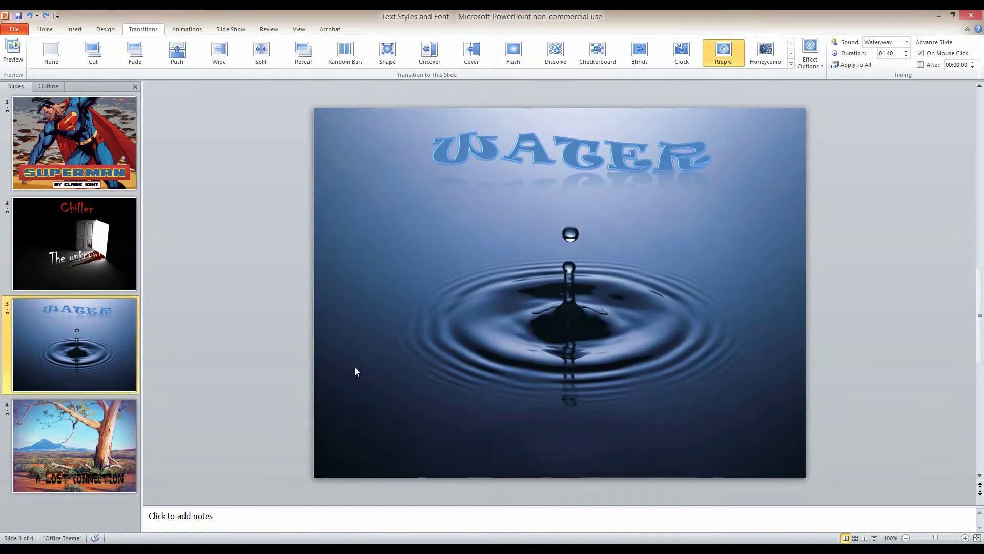
pyautogui.click(725, 54)
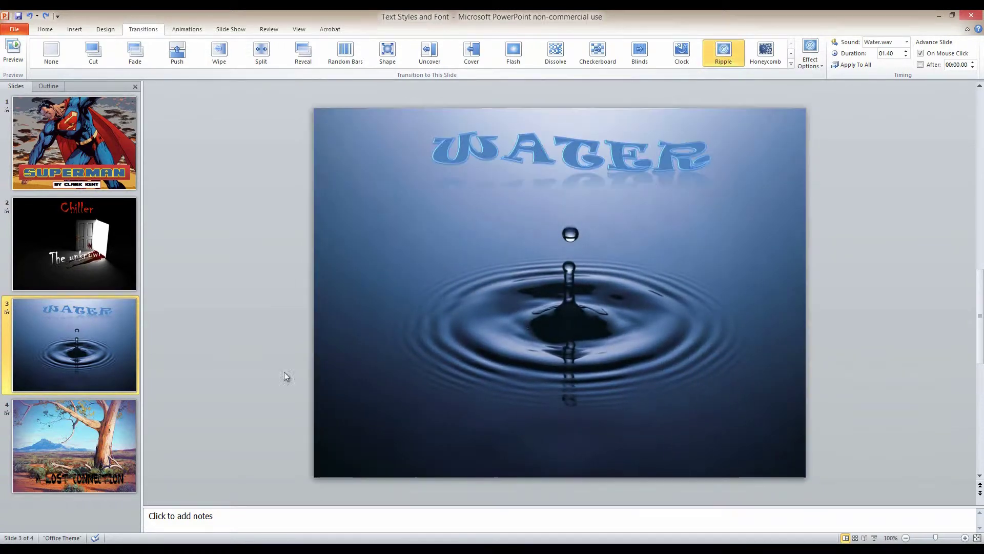
# Check the last slide's transition, and examine the full range of transitions and sounds offered for the Superman slide
pyautogui.click(72, 451)
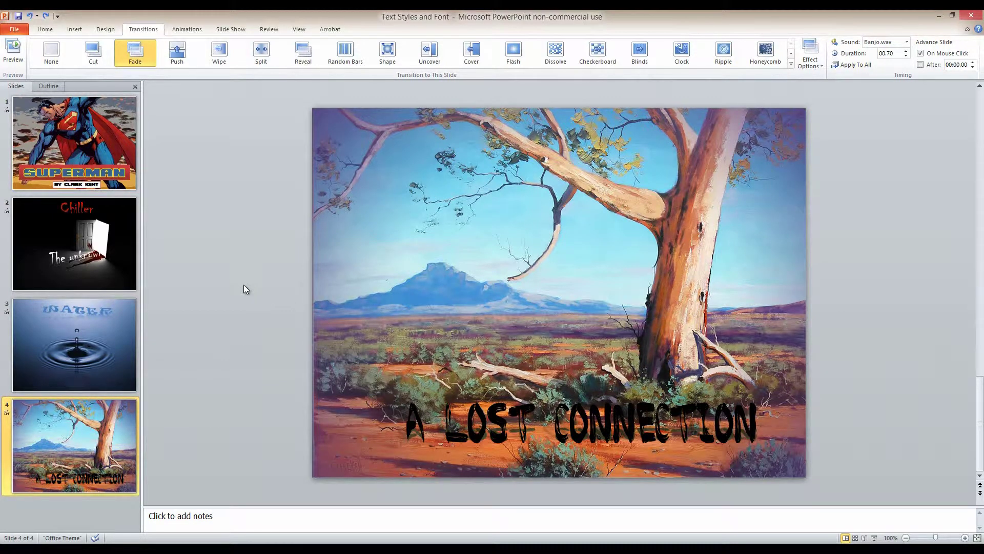
pyautogui.click(114, 133)
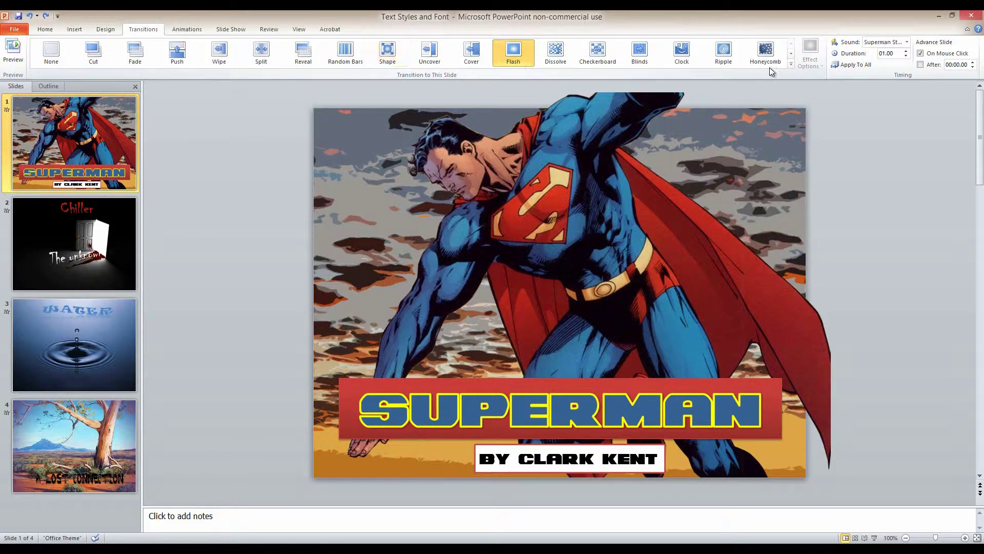
pyautogui.click(790, 64)
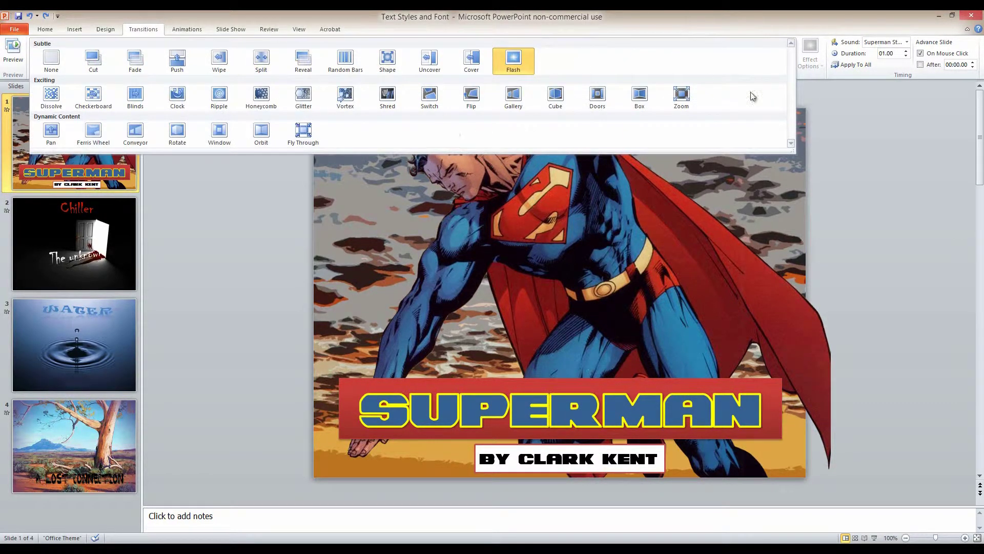
pyautogui.click(860, 136)
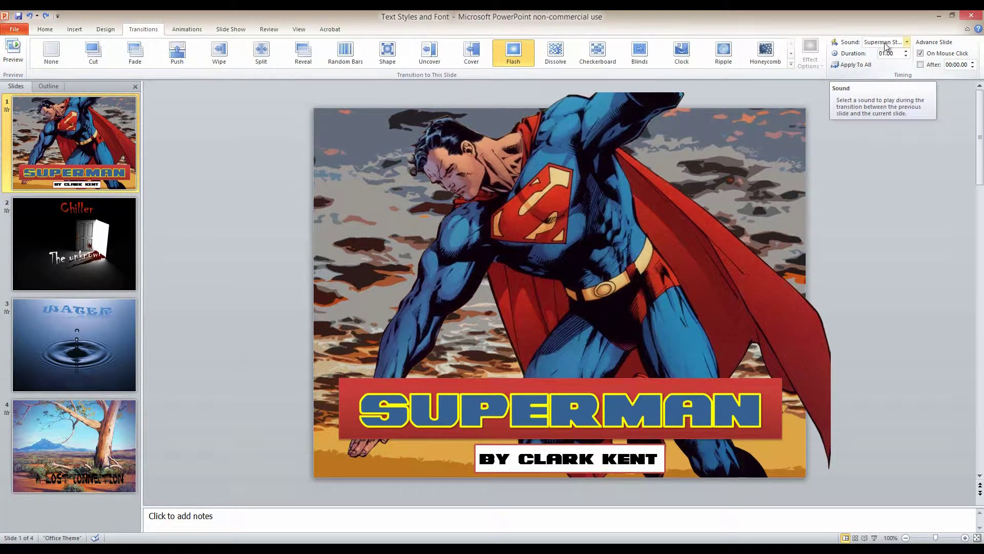
pyautogui.click(908, 42)
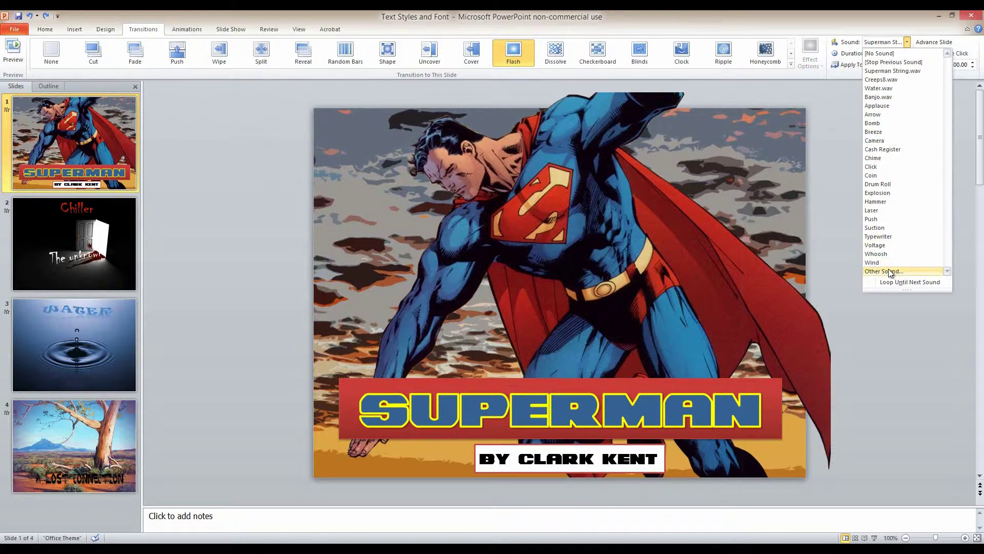
pyautogui.click(906, 318)
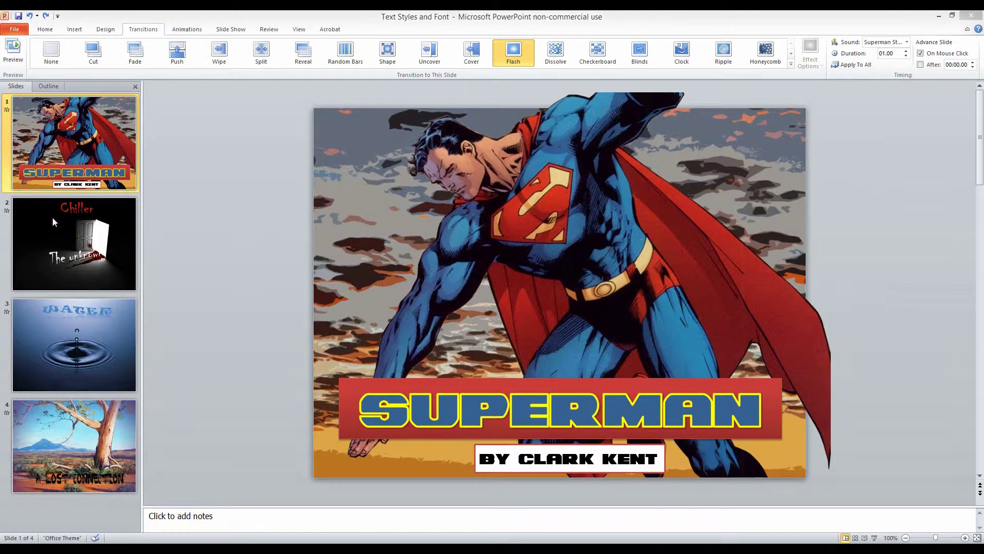
# Check the transition and sound settings of slides 2, 3 and 4
pyautogui.click(80, 253)
pyautogui.click(88, 349)
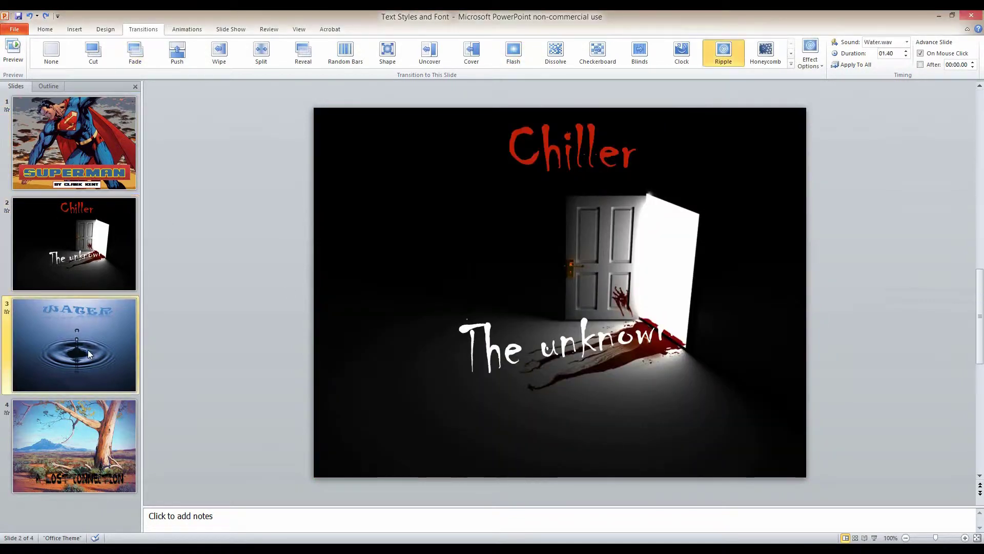
pyautogui.click(82, 434)
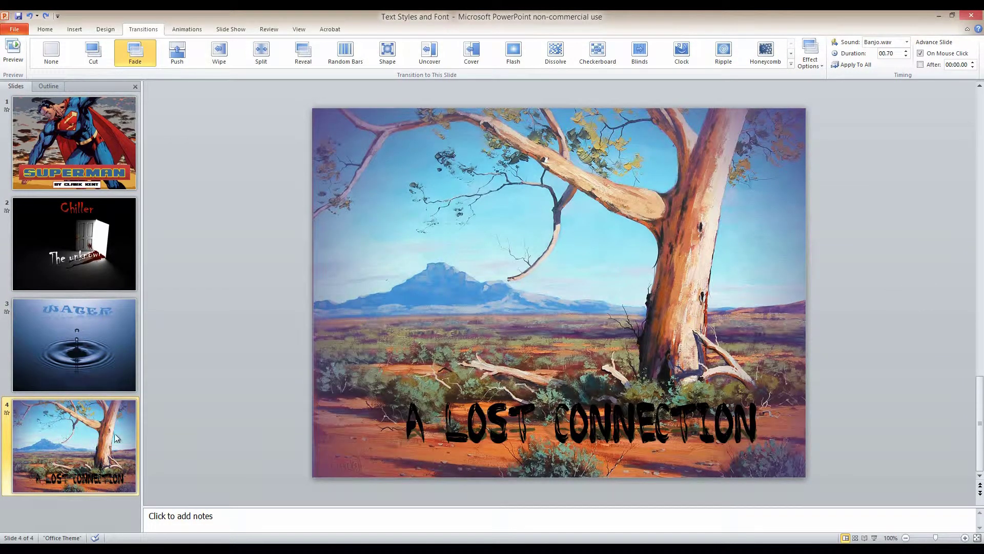
# Set the Superman slide's transition sound to [No Sound]
pyautogui.click(74, 144)
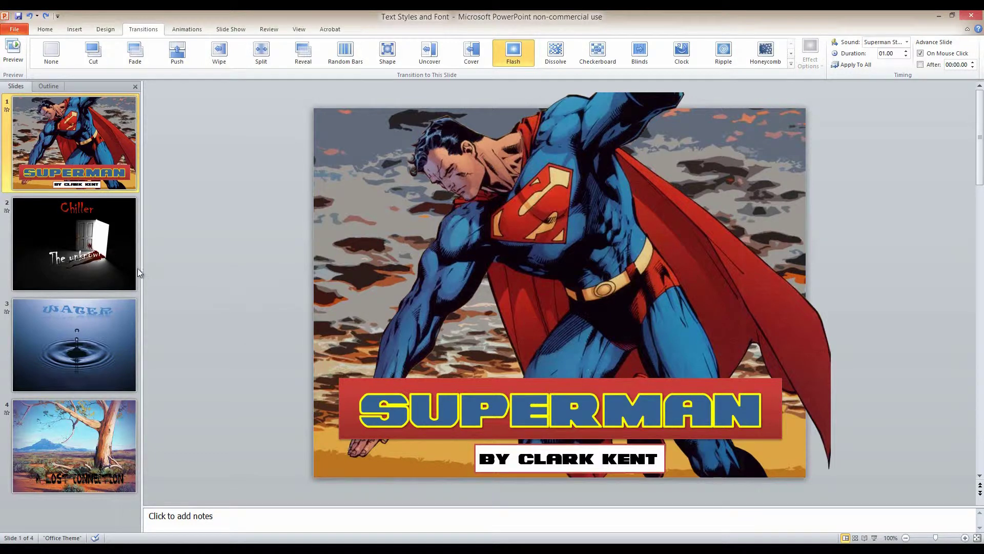
pyautogui.click(871, 44)
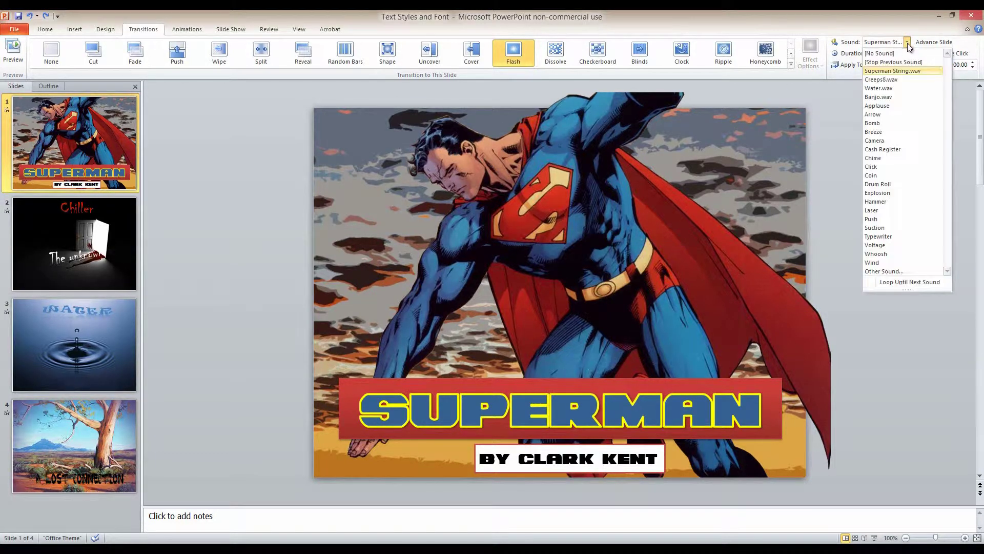
pyautogui.click(895, 53)
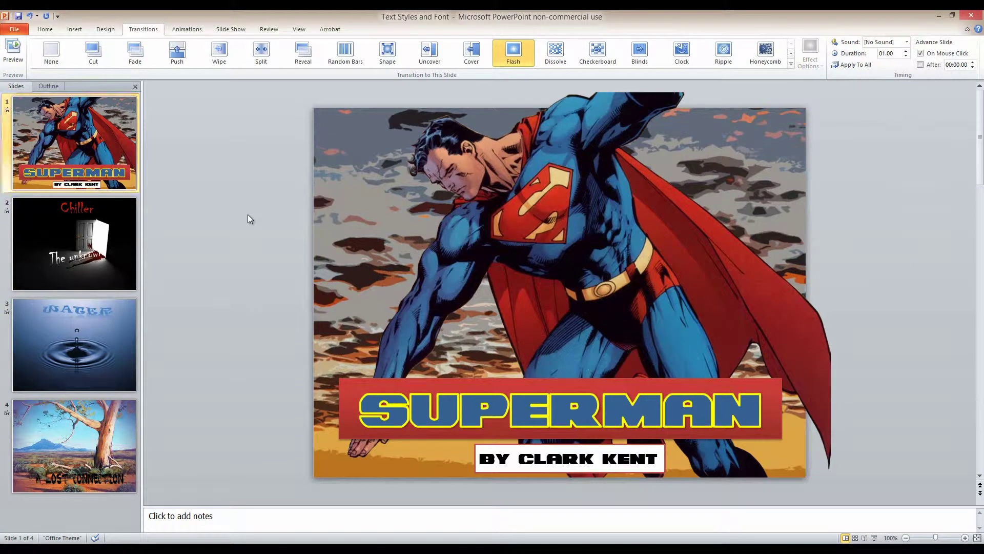
# Play the slide show from the beginning and end it on the Superman slide
pyautogui.press('F5')
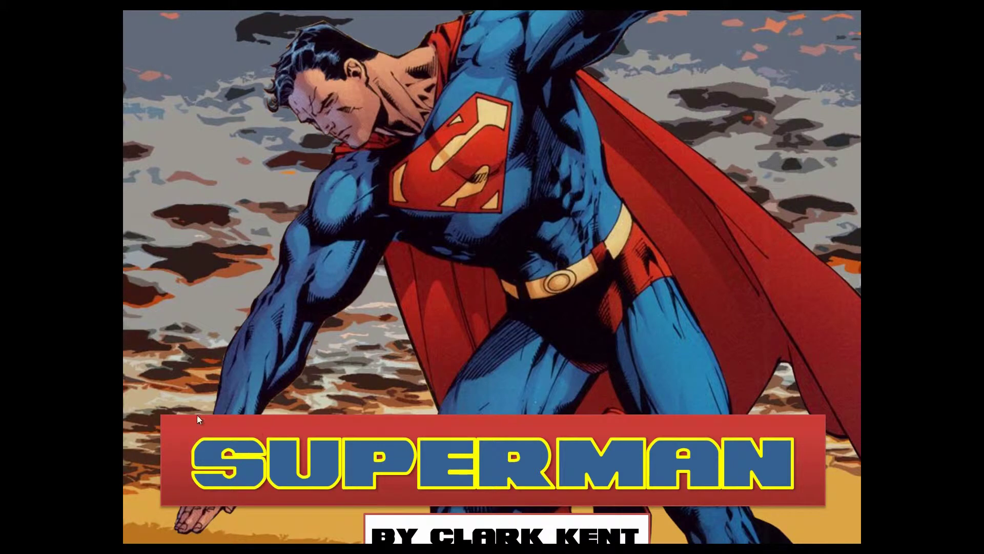
pyautogui.rightClick(500, 288)
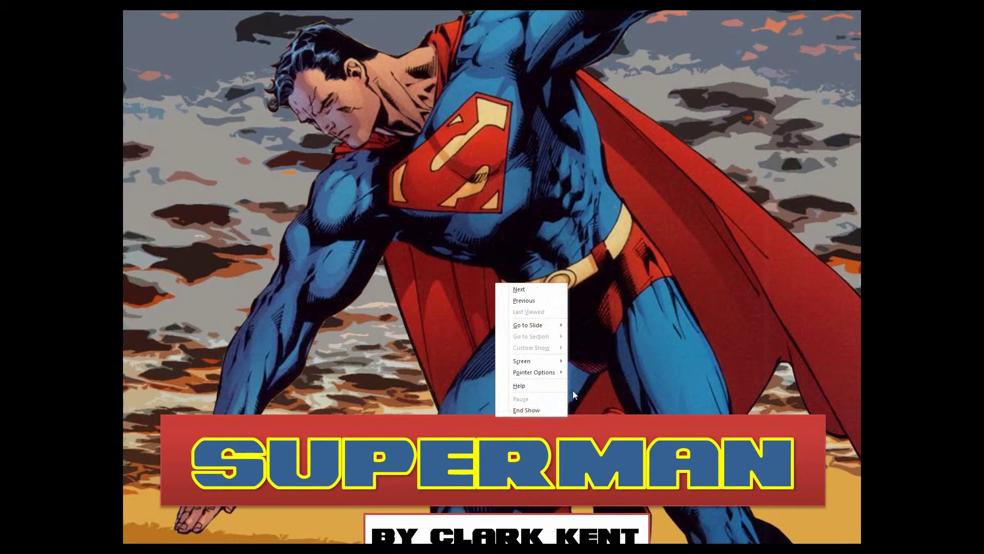
pyautogui.click(540, 413)
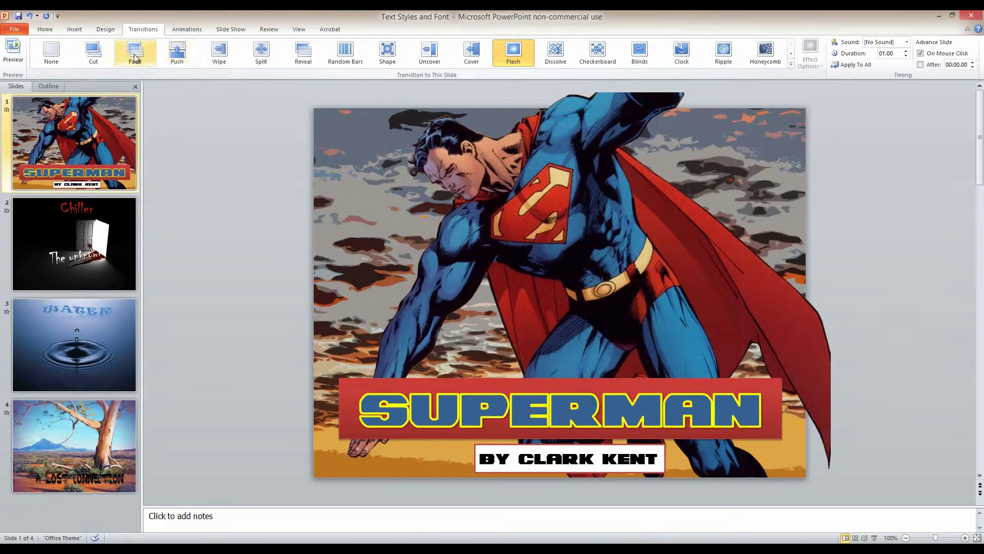
# Display the Animation Pane for the Superman slide to list the animations of its picture, title and text box
pyautogui.click(186, 30)
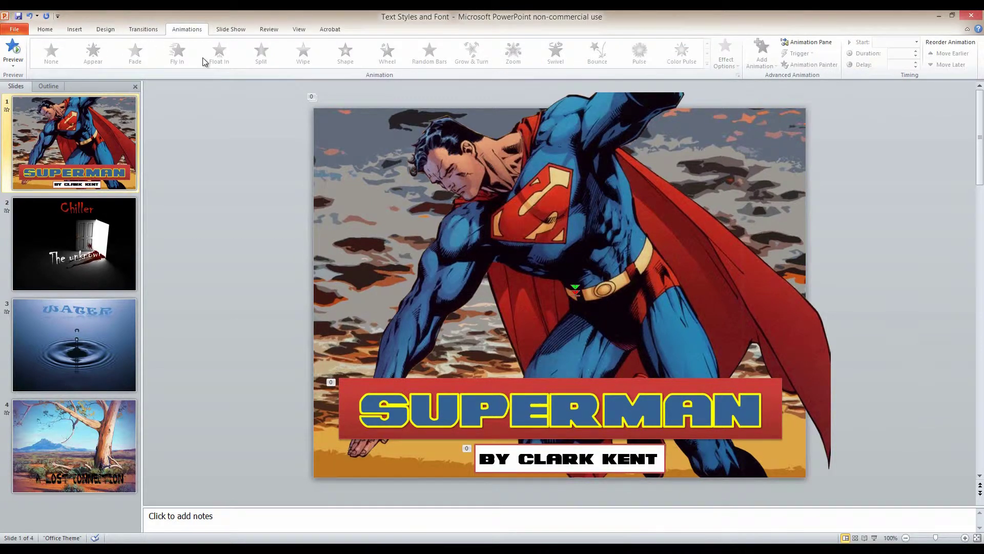
pyautogui.click(534, 208)
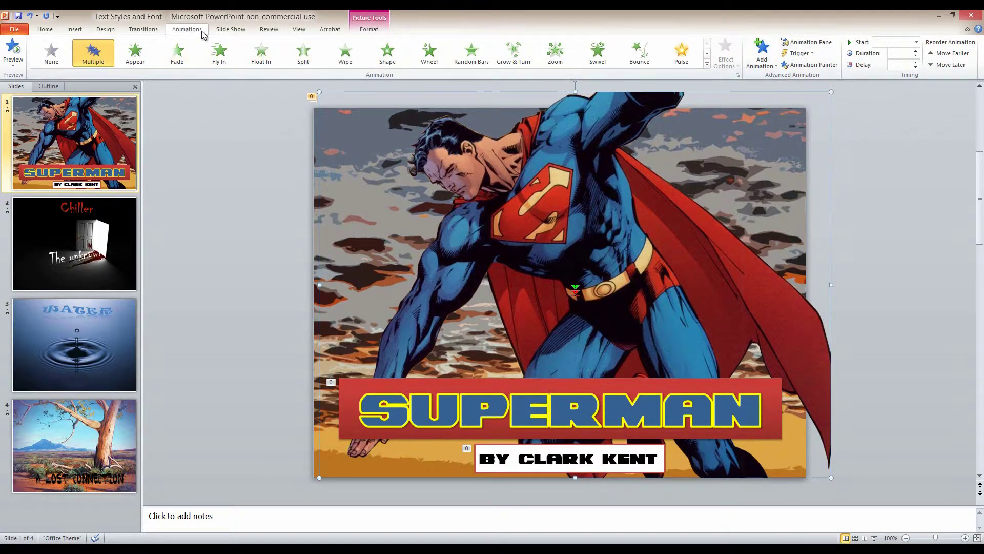
pyautogui.click(808, 42)
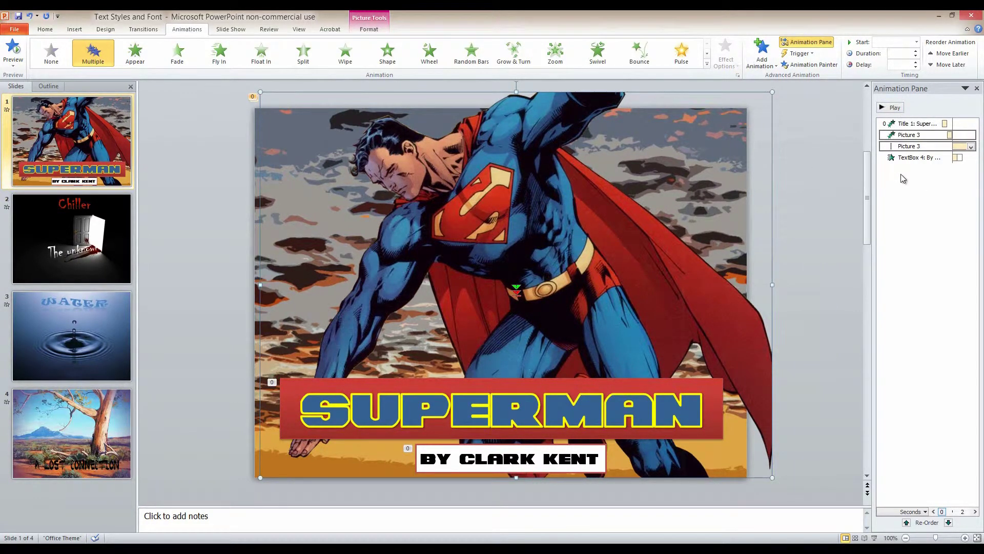
pyautogui.click(918, 170)
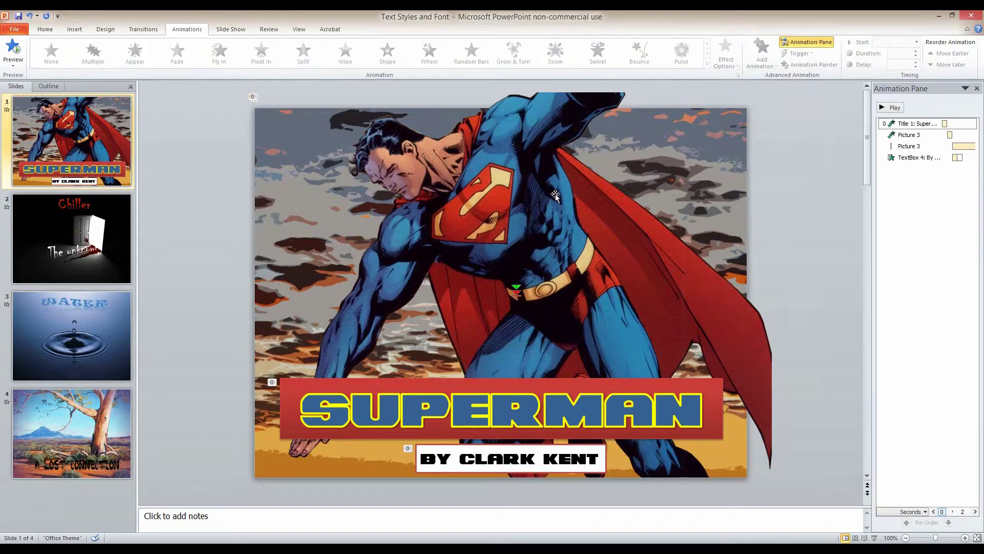
pyautogui.keyDown('shift'); pyautogui.click(911, 121); pyautogui.keyUp('shift')
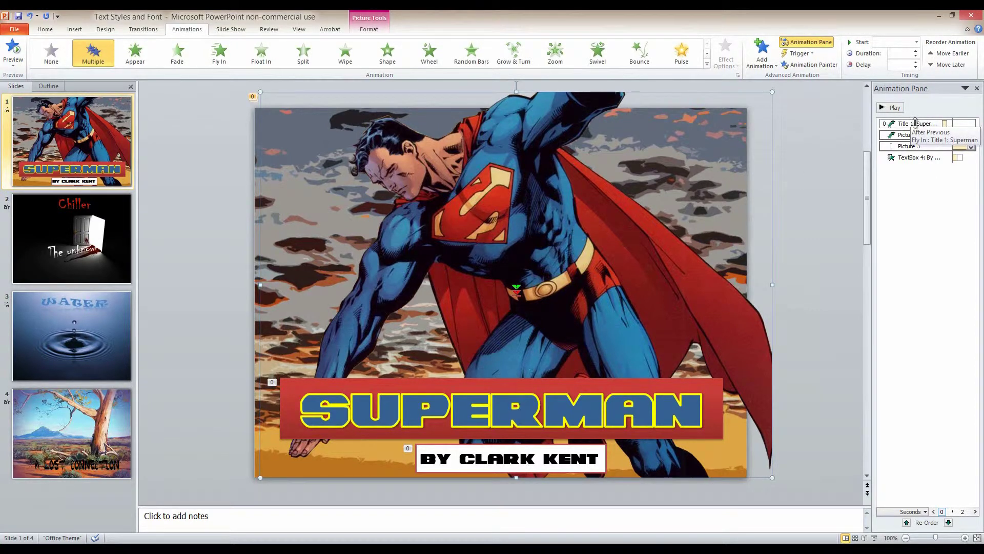
# Reapply the Fly In entrance animation to the SUPERMAN title and set its direction to From Right
pyautogui.click(915, 123)
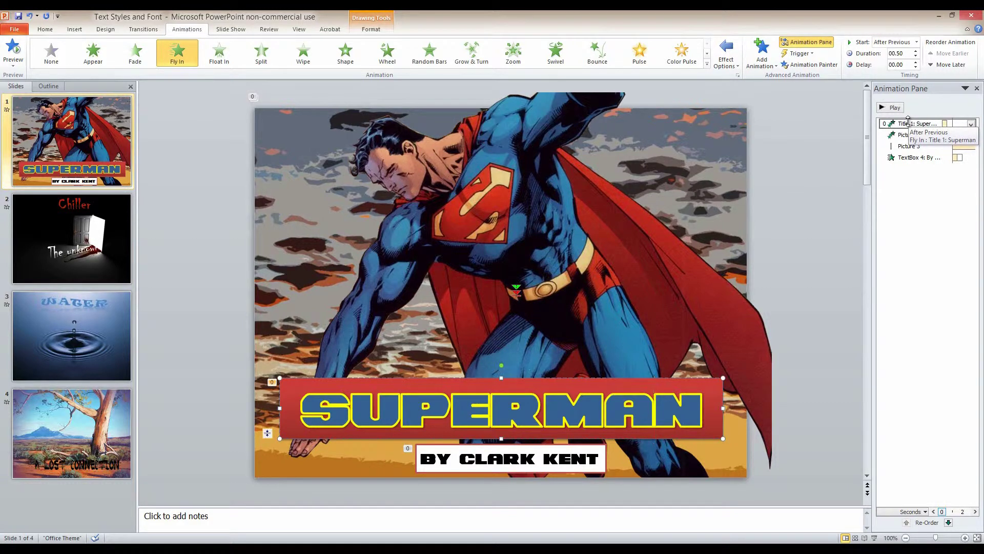
pyautogui.click(178, 51)
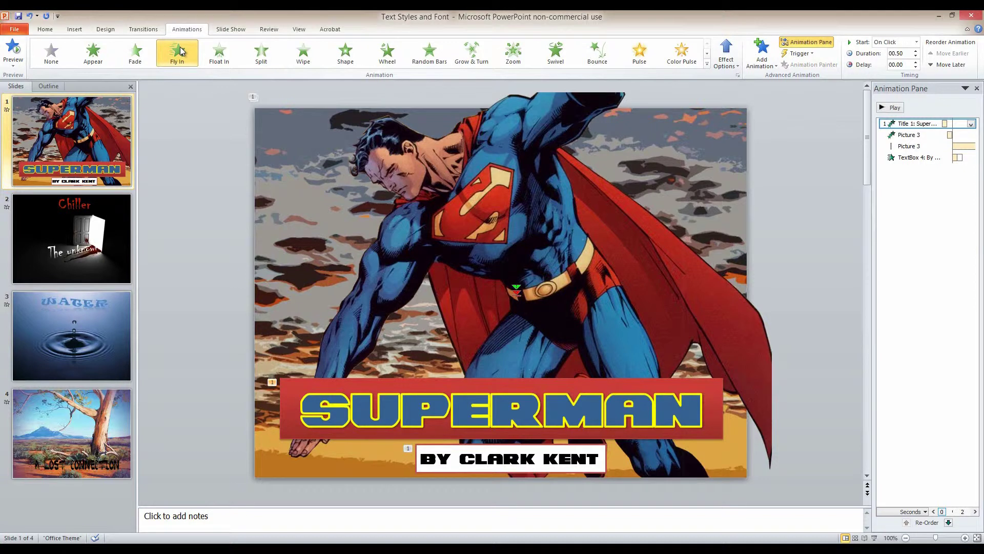
pyautogui.click(180, 55)
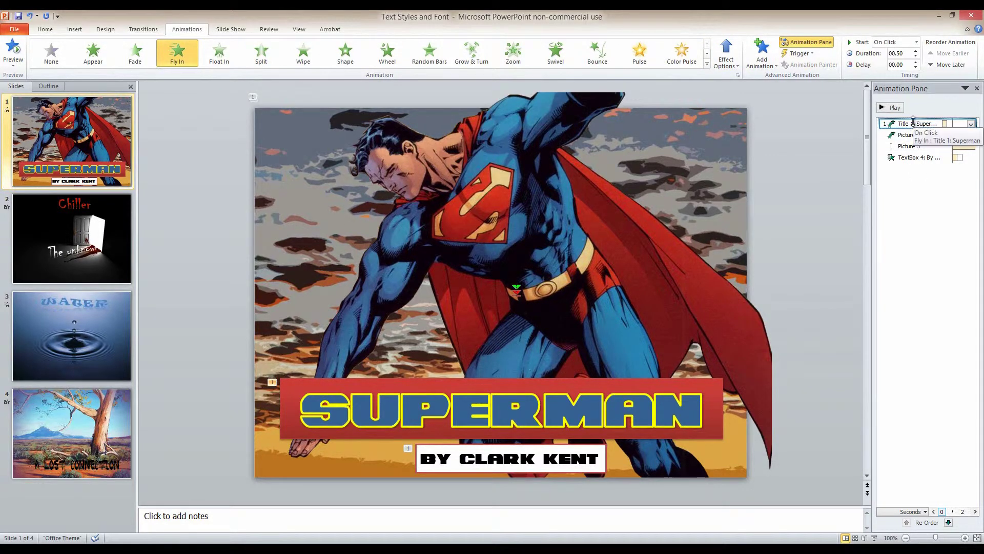
pyautogui.click(726, 56)
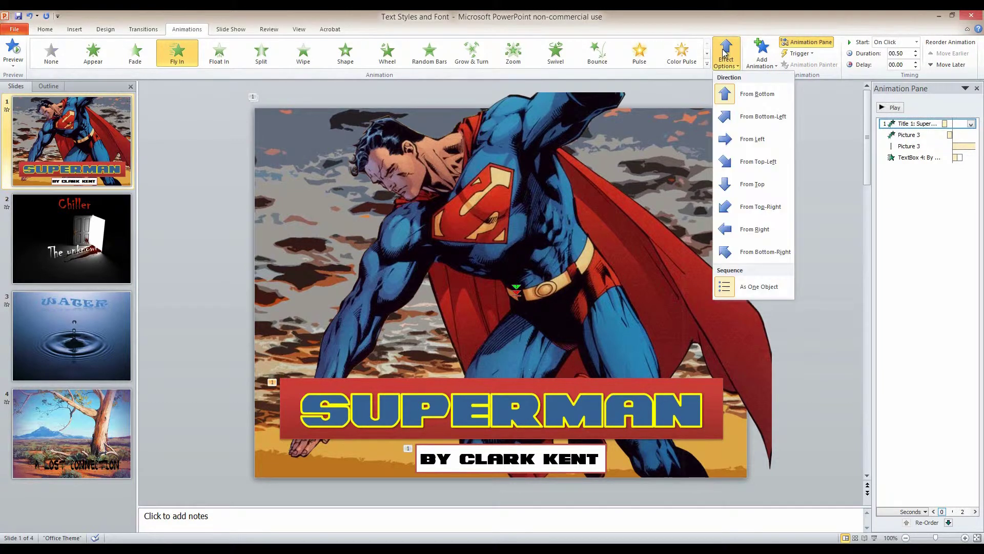
pyautogui.click(748, 235)
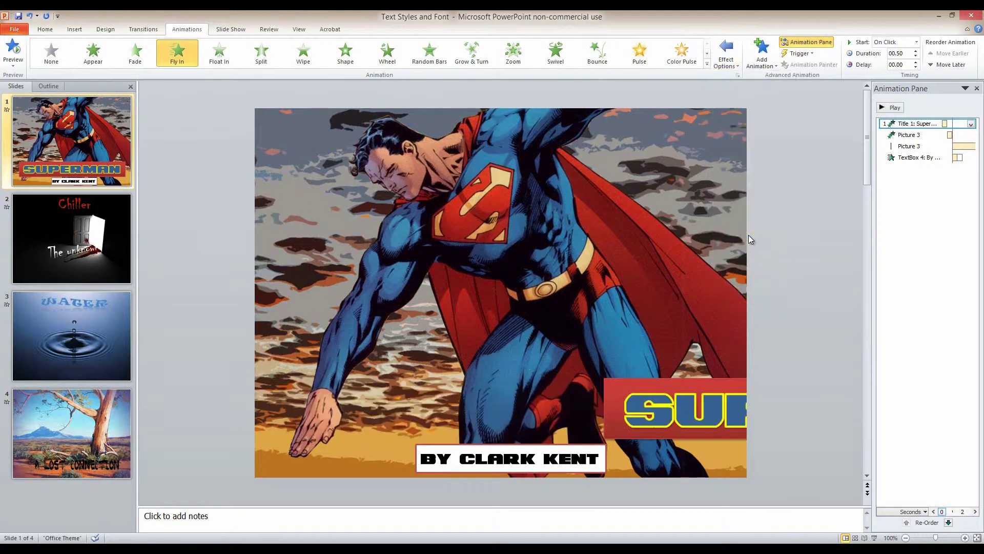
# Examine the Superman picture's first animation and the full range of entrance, emphasis, exit and motion path effects
pyautogui.click(669, 208)
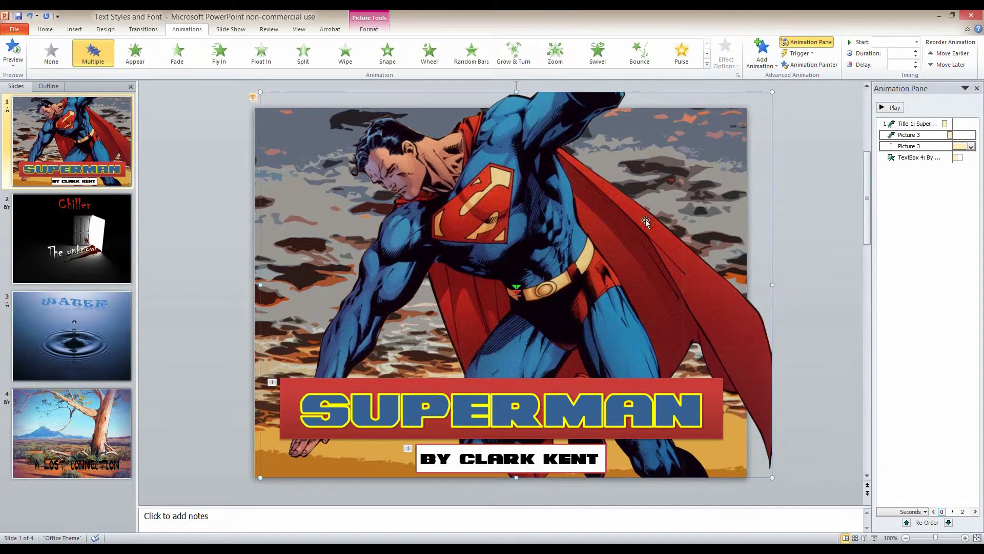
pyautogui.click(911, 135)
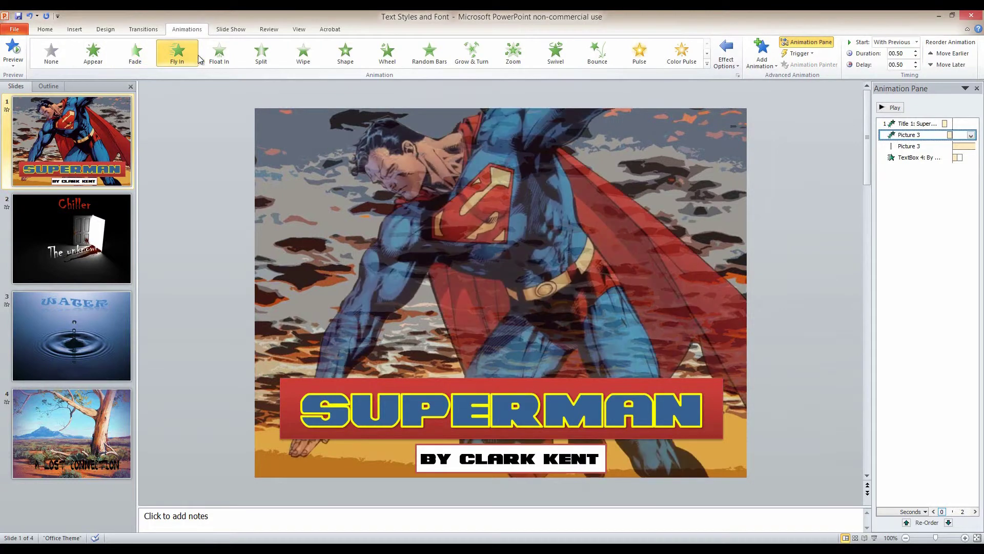
pyautogui.click(707, 64)
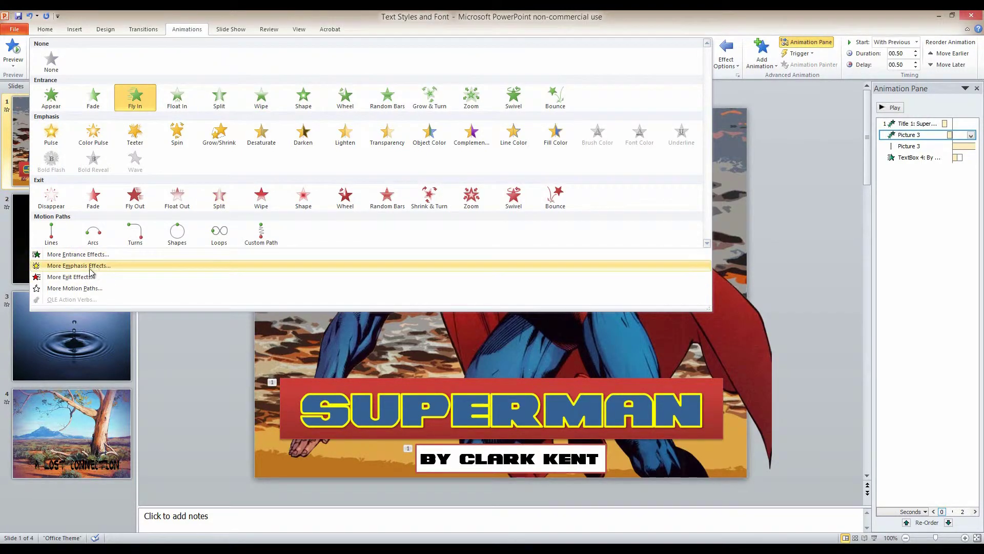
pyautogui.click(182, 349)
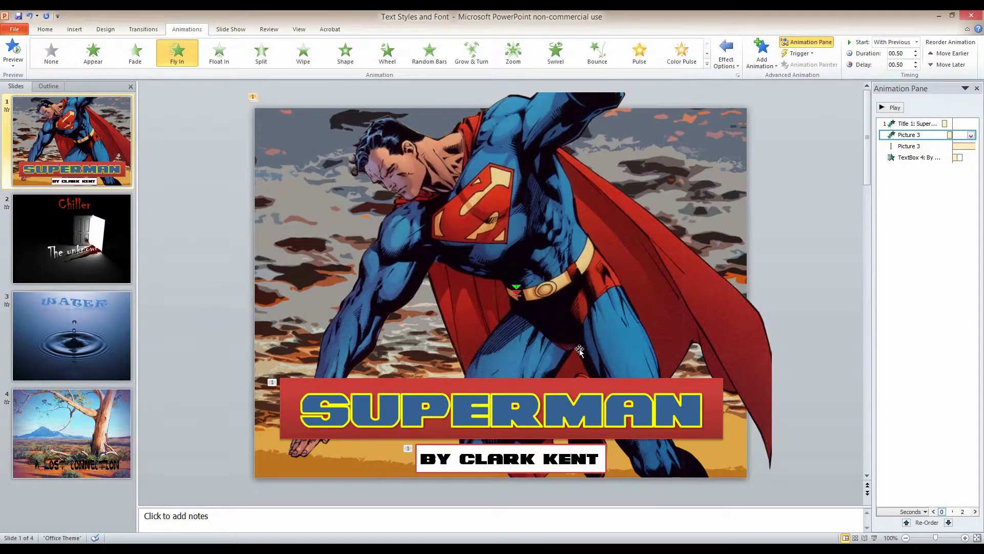
# Inspect the Superman picture's short Lines motion path at close range and delete that second picture animation
pyautogui.click(912, 149)
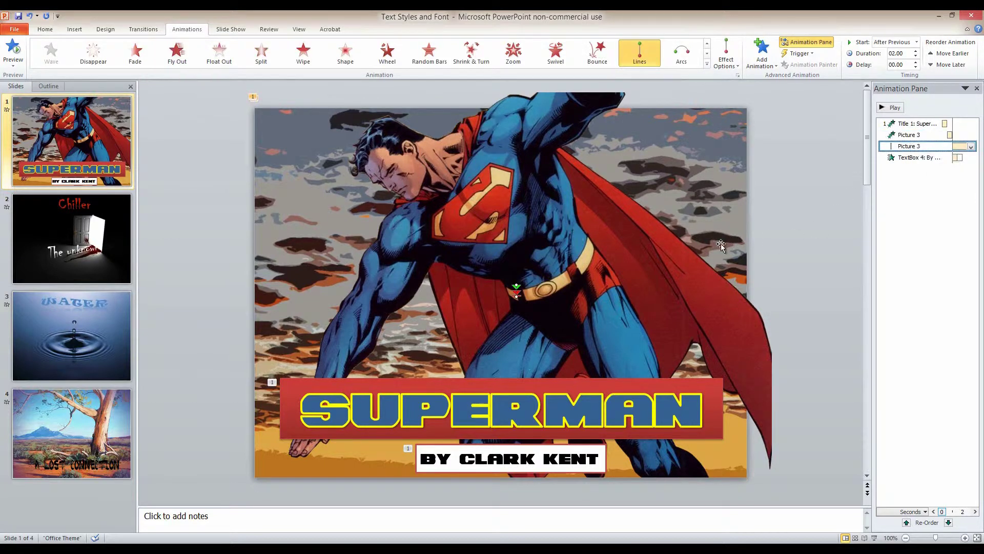
pyautogui.scroll(10, 539, 328)
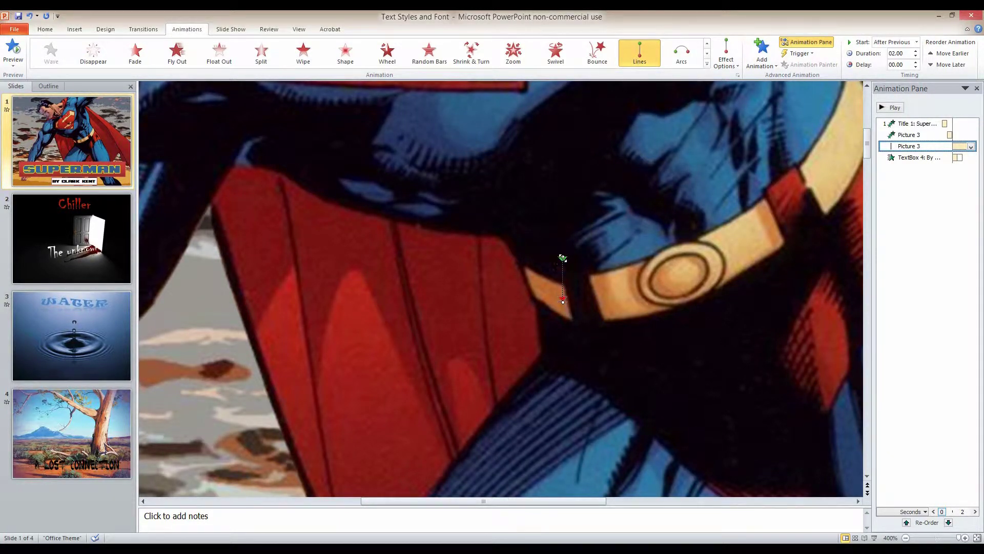
pyautogui.keyDown('ctrl'); pyautogui.scroll(-10, 576, 280); pyautogui.keyUp('ctrl')
pyautogui.keyDown('ctrl'); pyautogui.scroll(-4, 576, 280); pyautogui.keyUp('ctrl')
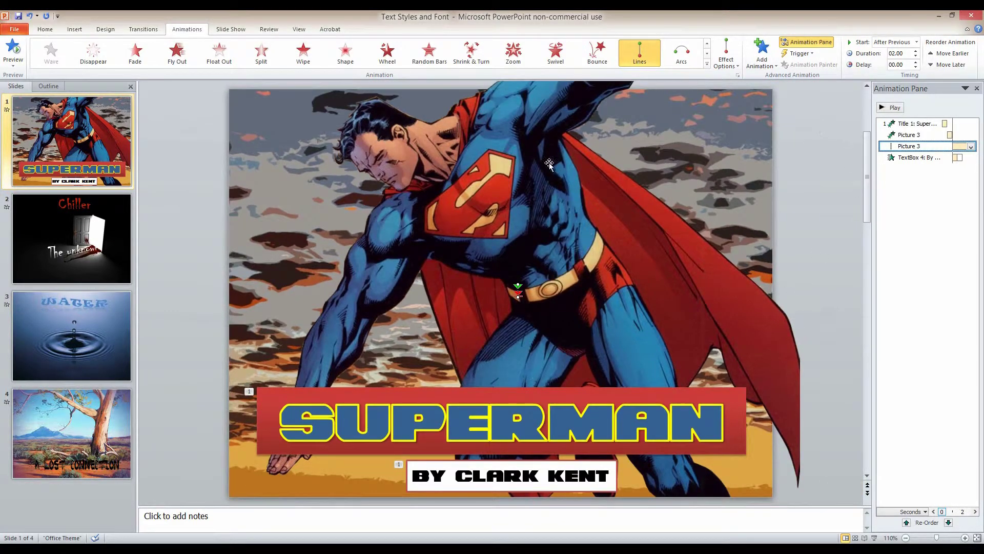
pyautogui.click(550, 216)
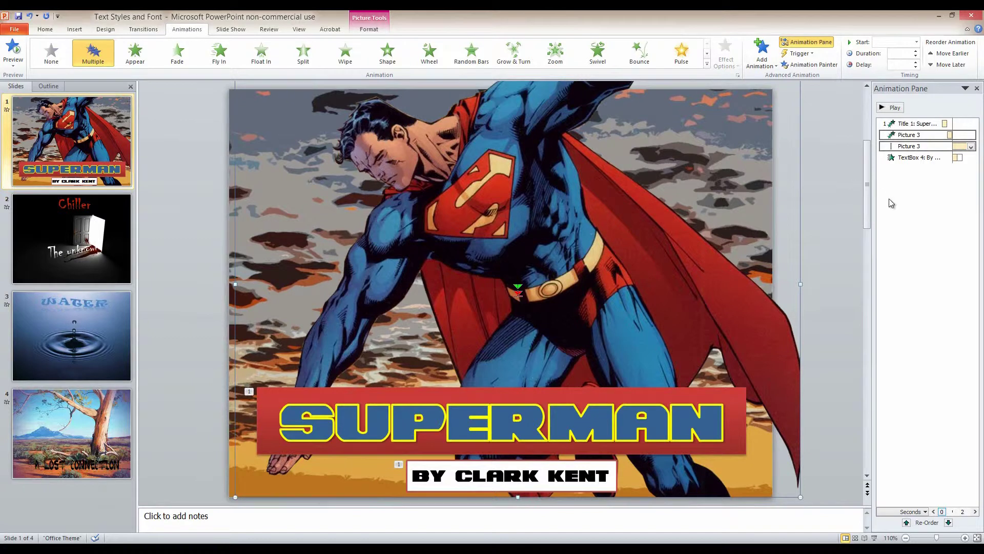
pyautogui.click(917, 205)
pyautogui.click(913, 146)
pyautogui.press('Delete')
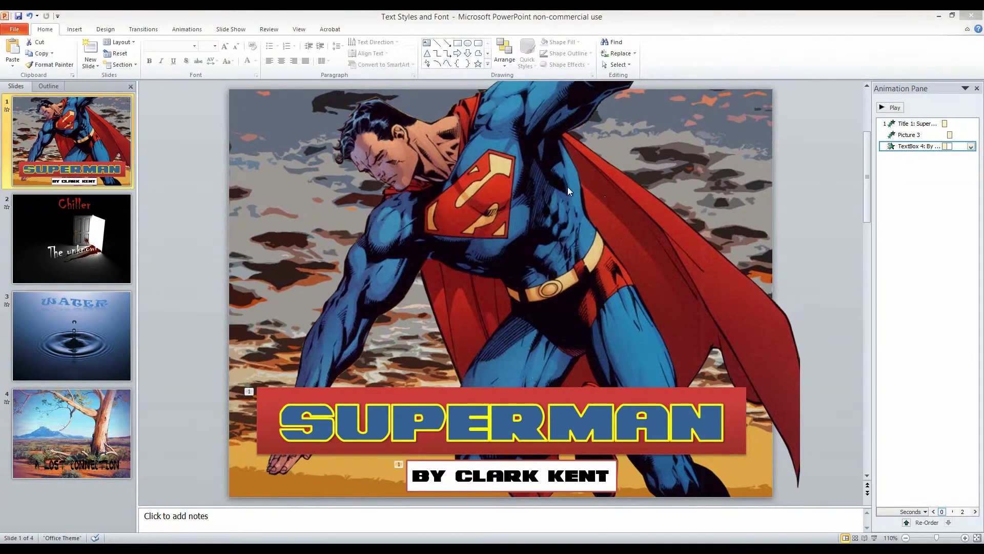
# Add a Lines motion path as an additional animation to the Superman picture
pyautogui.click(504, 214)
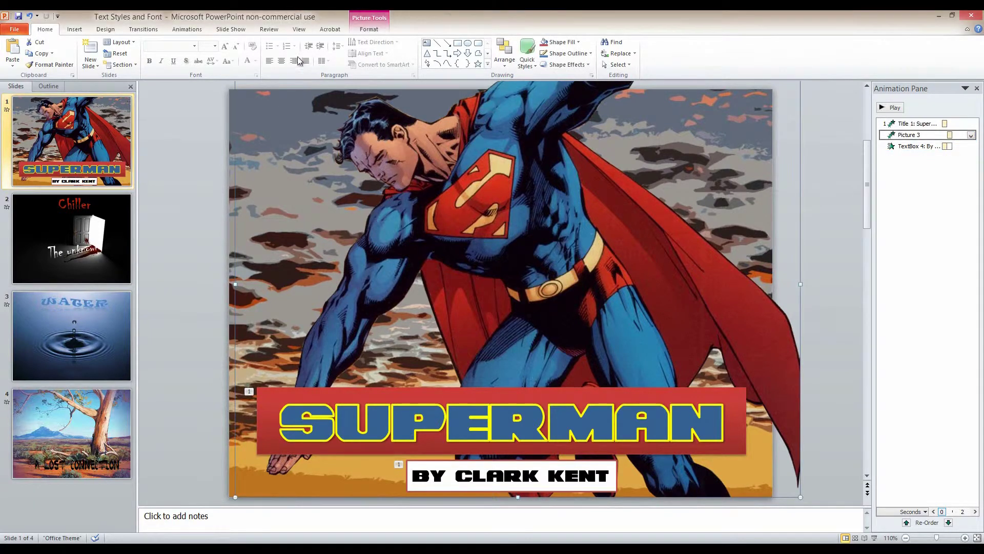
pyautogui.click(186, 29)
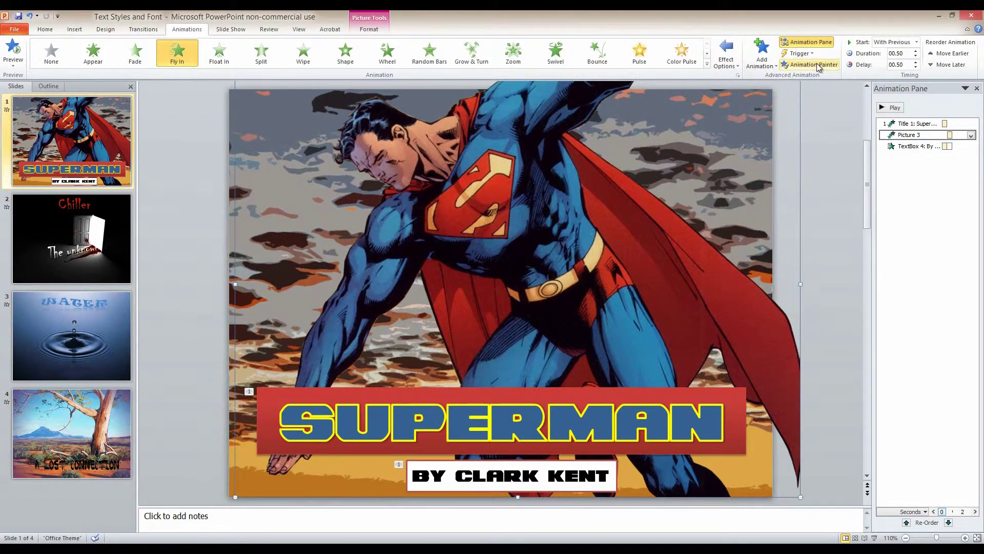
pyautogui.click(761, 55)
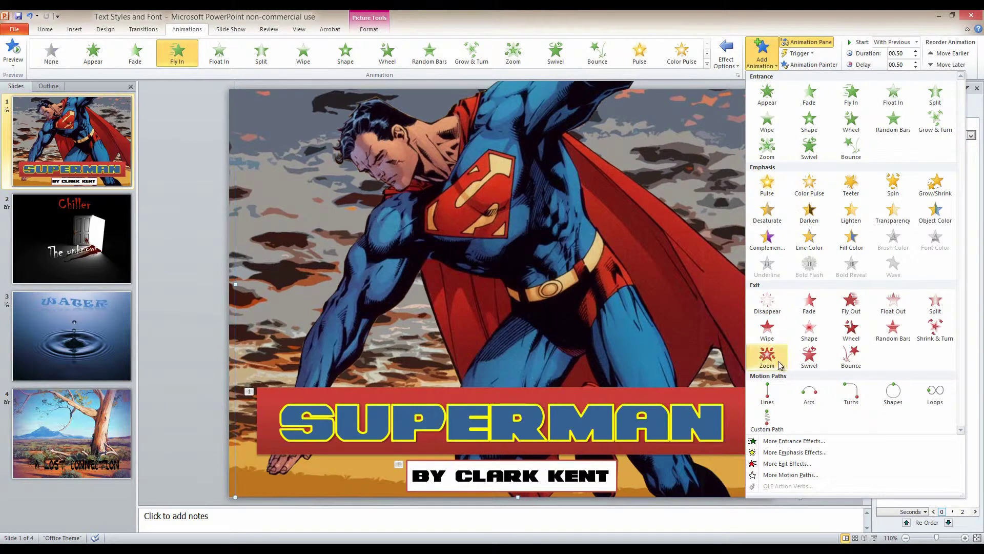
pyautogui.click(767, 396)
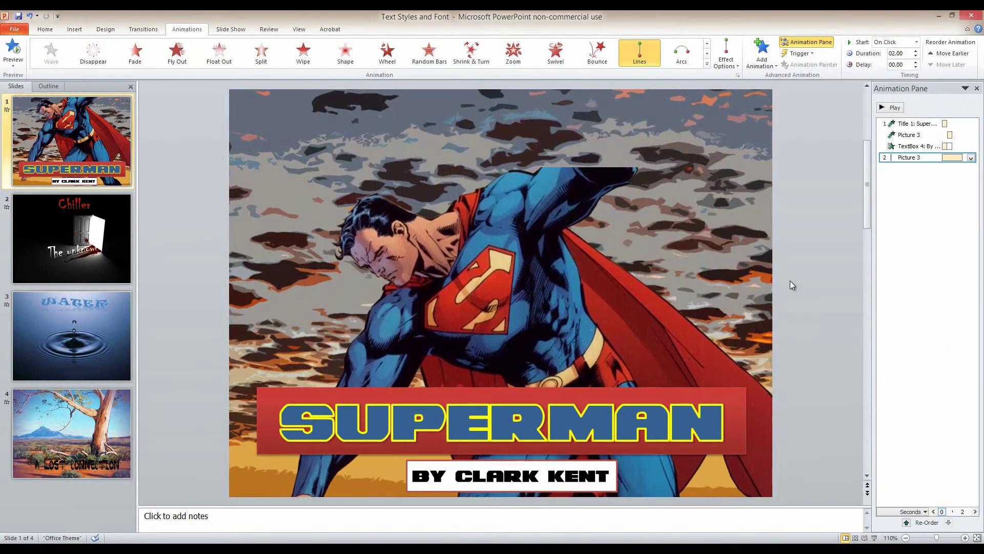
# Shorten the Superman picture's downward motion path so its end sits just below its start, and preview the animation
pyautogui.click(551, 283)
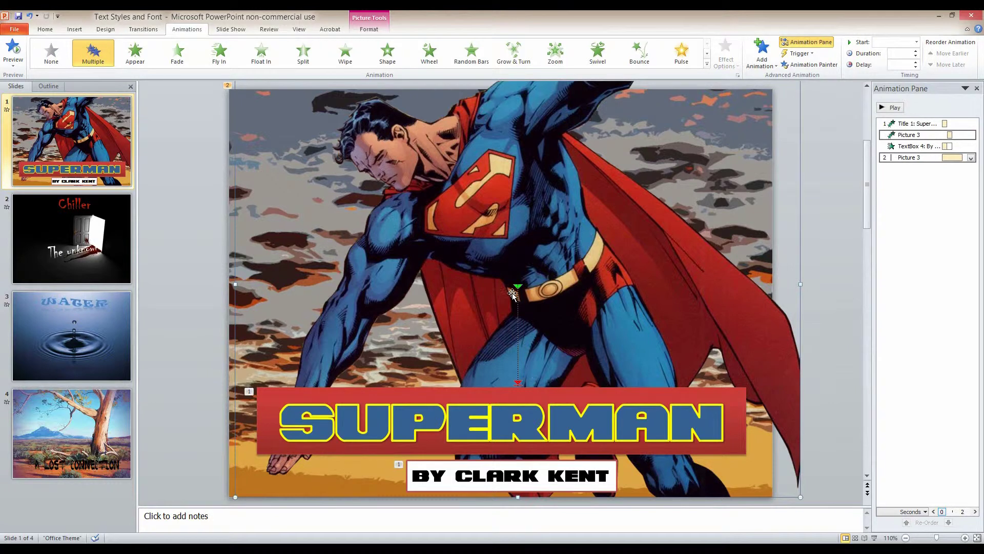
pyautogui.click(518, 382)
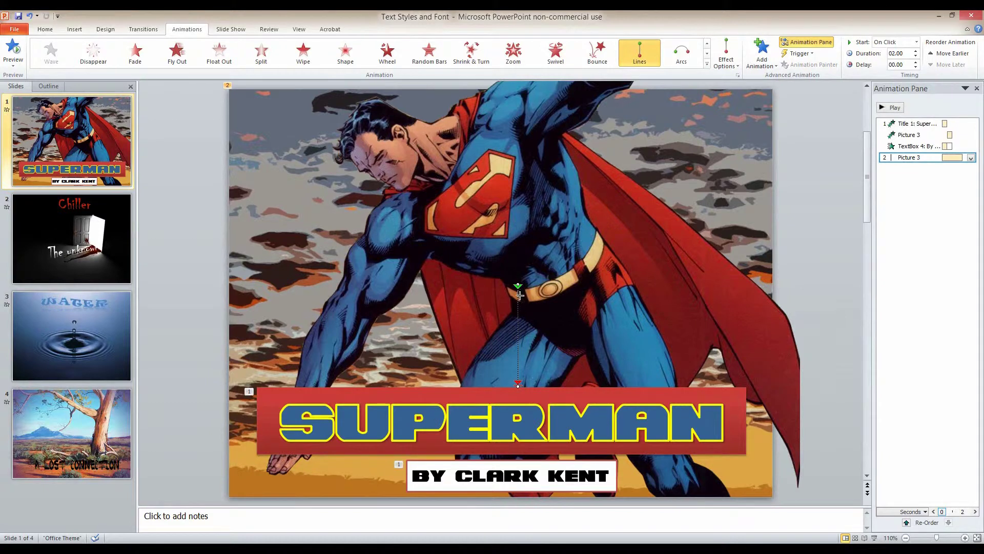
pyautogui.moveTo(518, 292); pyautogui.dragTo(517, 289)
pyautogui.click(892, 107)
# Move the picture's motion path ahead of the text box animation and turn on Auto-reverse for the path
pyautogui.moveTo(914, 156); pyautogui.dragTo(916, 148)
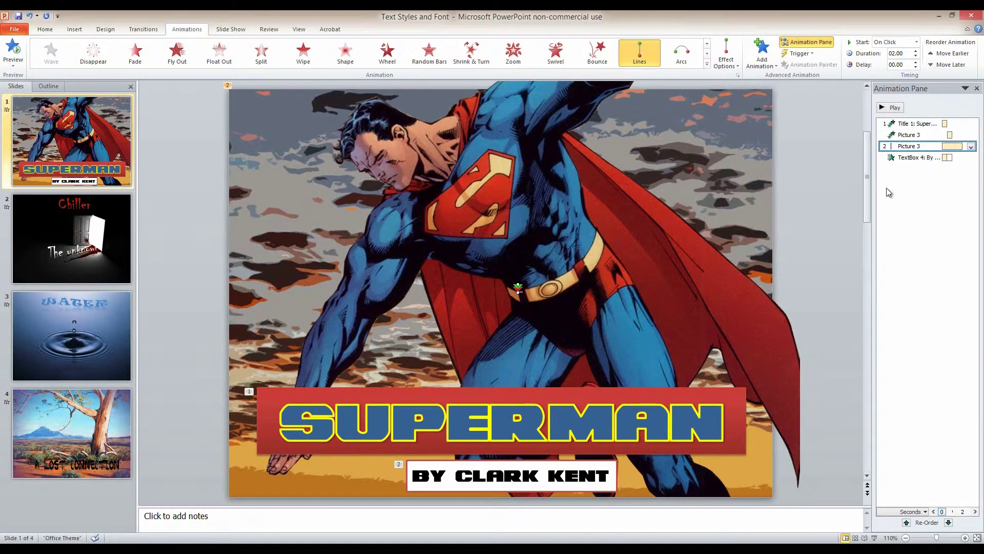
pyautogui.doubleClick(915, 147)
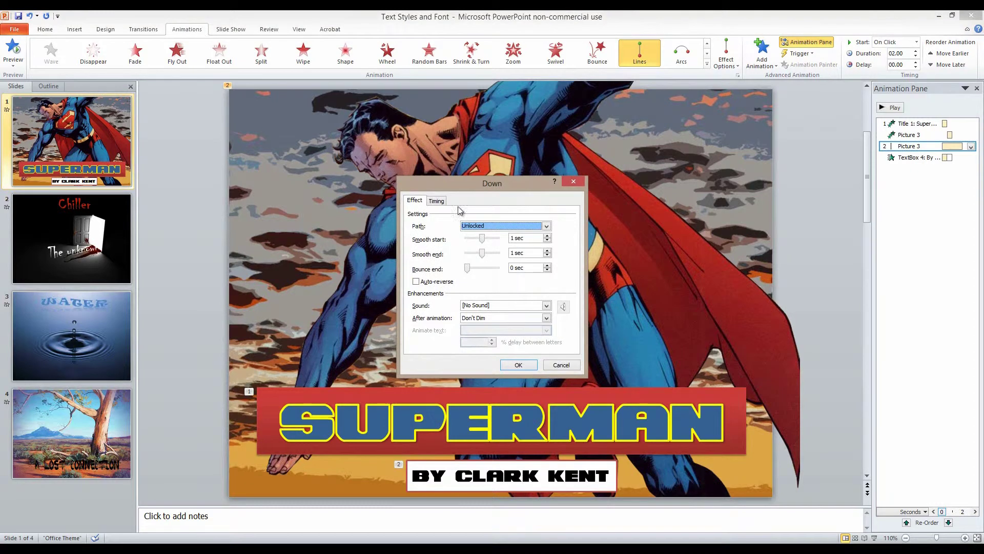
pyautogui.moveTo(453, 183); pyautogui.dragTo(660, 171)
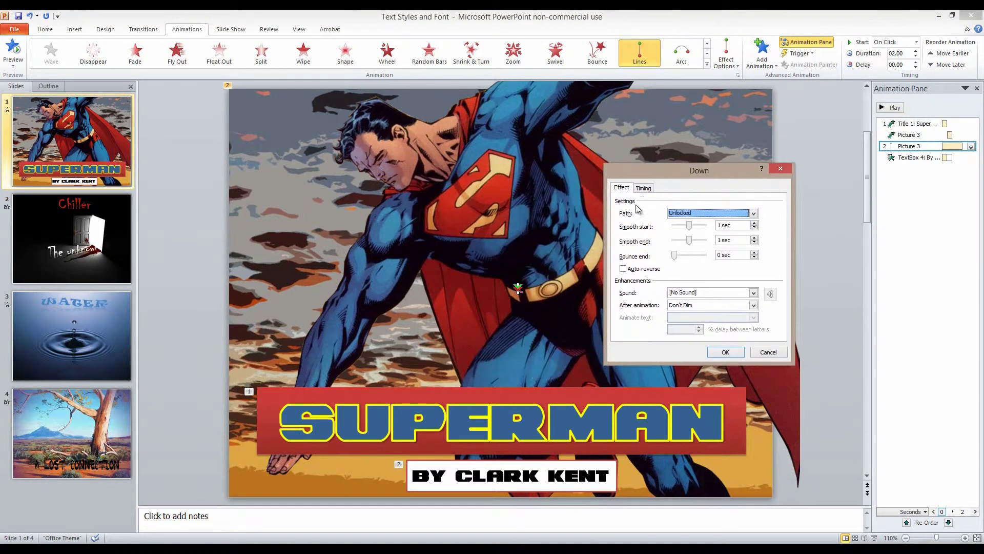
pyautogui.click(623, 269)
pyautogui.click(725, 351)
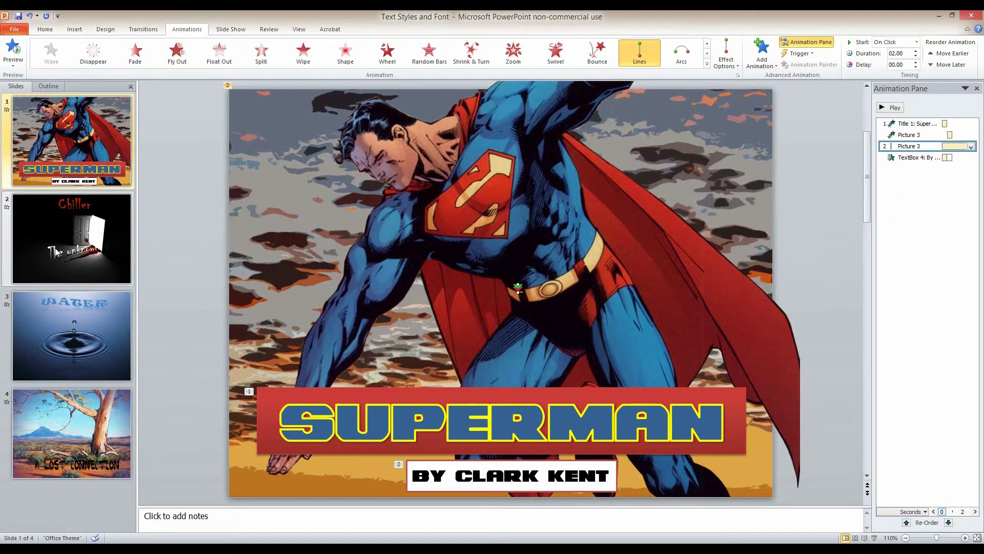
# On the Chiller slide, reapply the Split entrance animation to "The unknown" text box and set its direction to Horizontal In
pyautogui.click(92, 241)
pyautogui.click(543, 138)
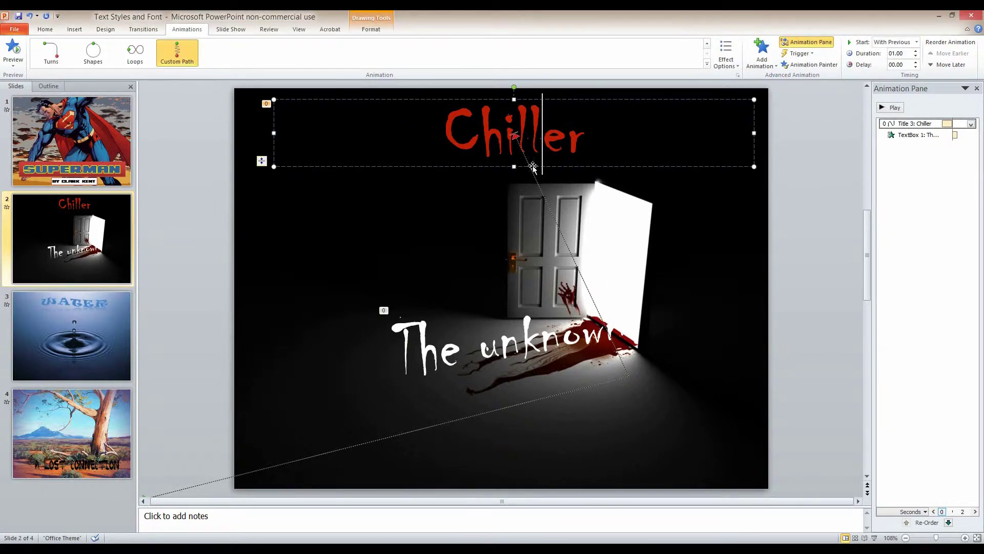
pyautogui.click(439, 353)
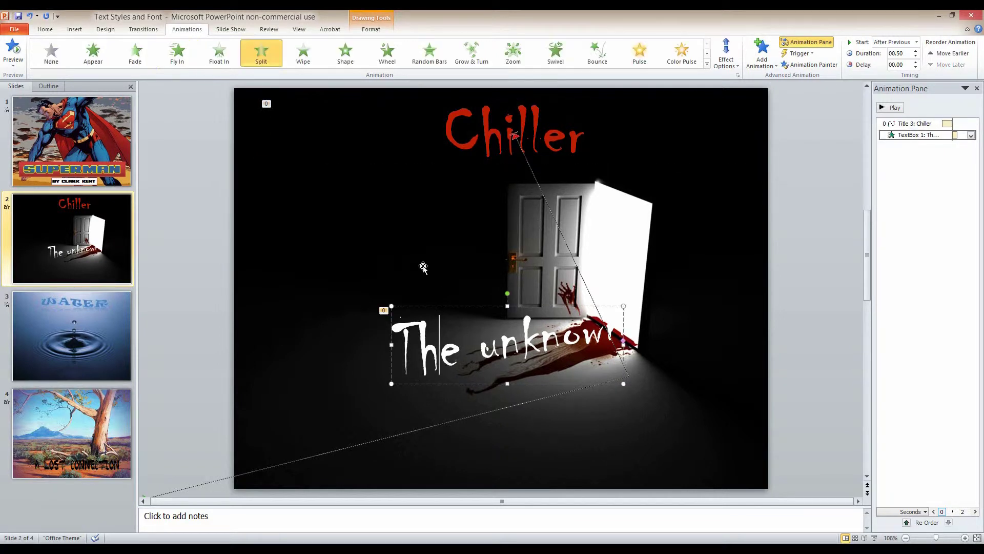
pyautogui.click(266, 56)
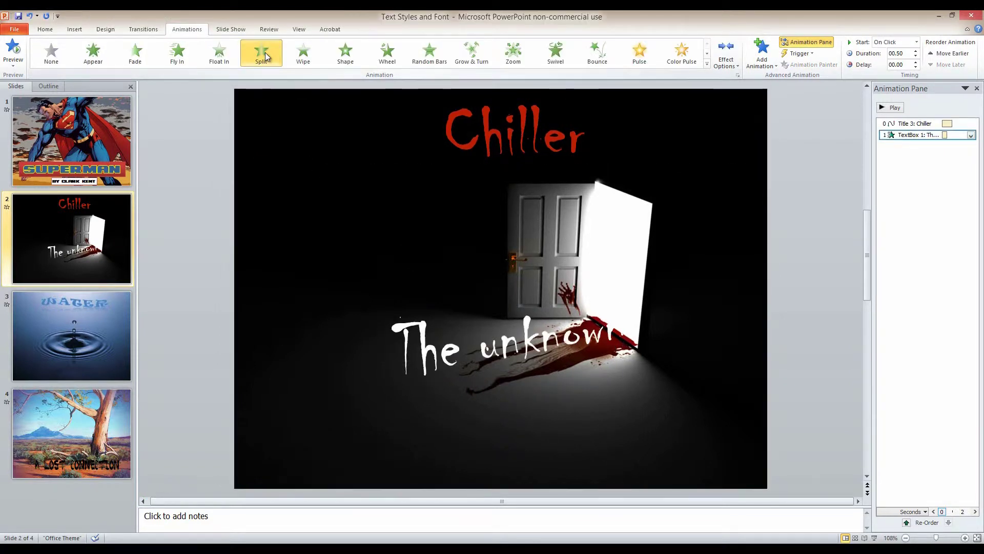
pyautogui.click(725, 61)
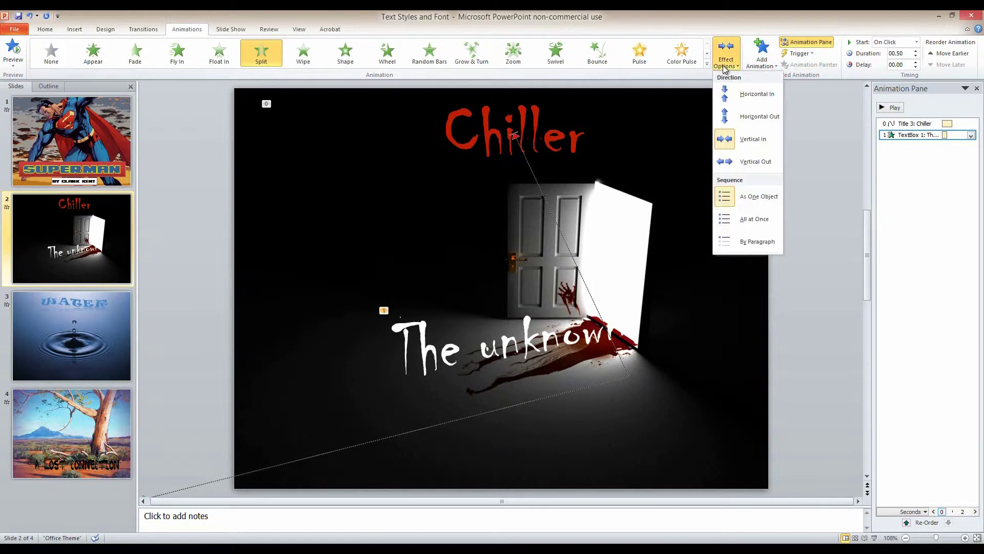
pyautogui.click(744, 98)
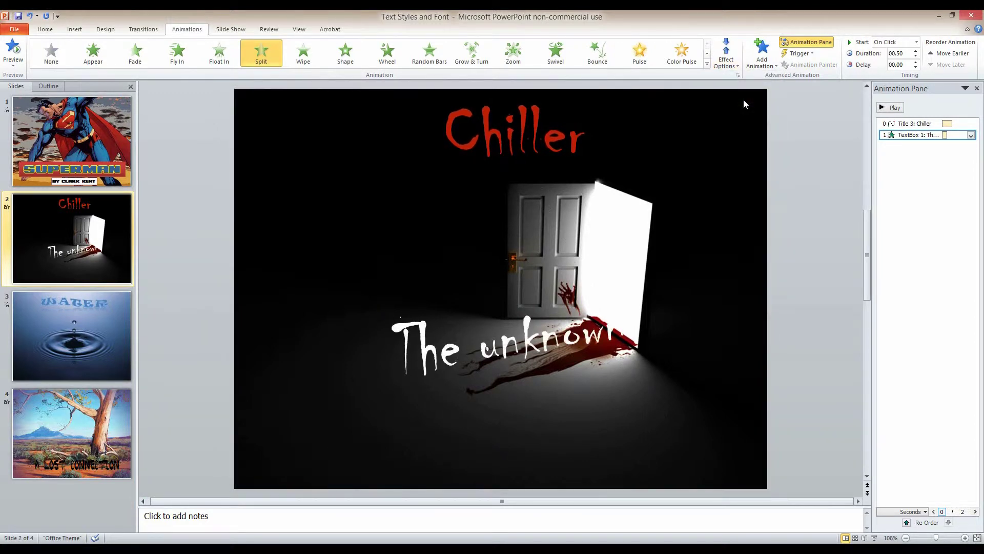
# On the Water slide, reapply the Random Bars entrance animation to the title, lengthen its duration and preview it
pyautogui.click(88, 318)
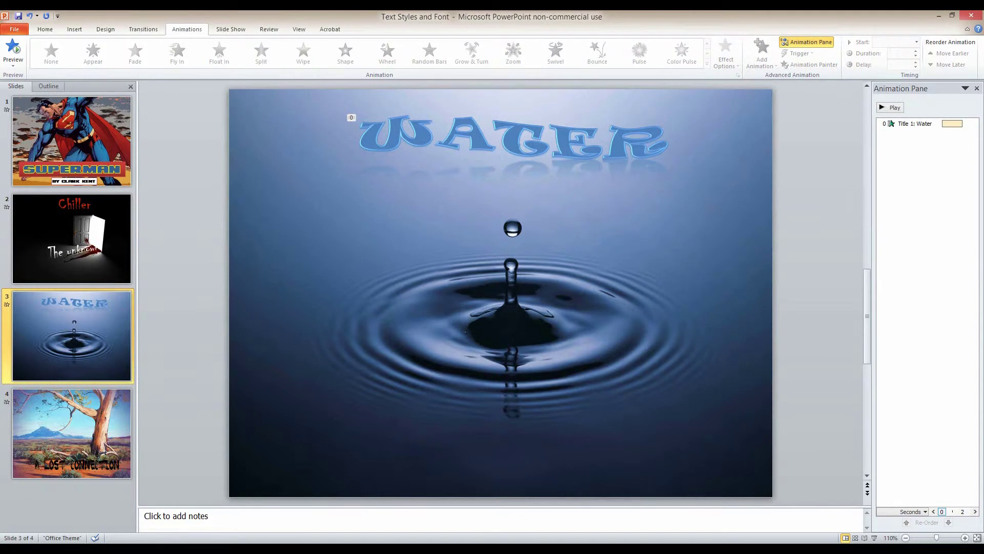
pyautogui.click(494, 134)
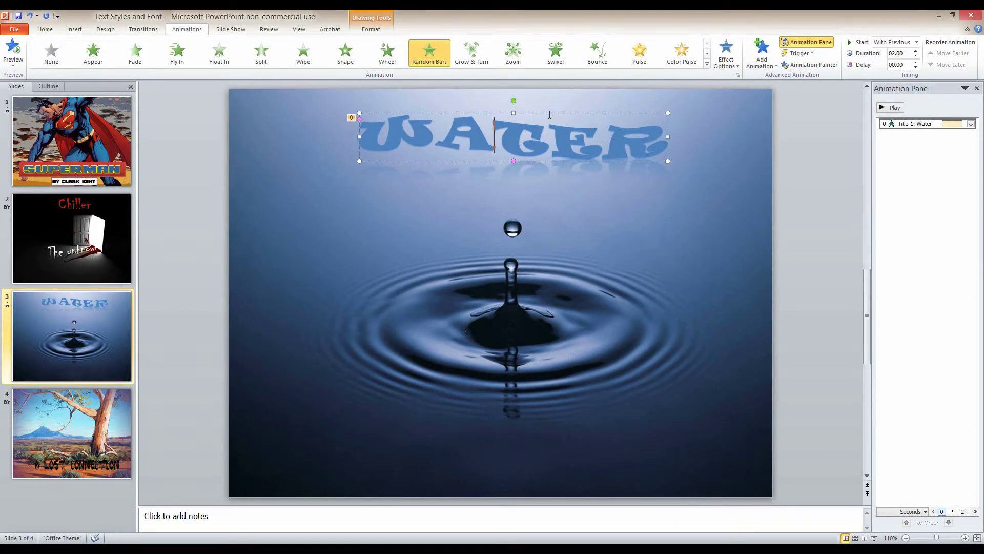
pyautogui.click(430, 51)
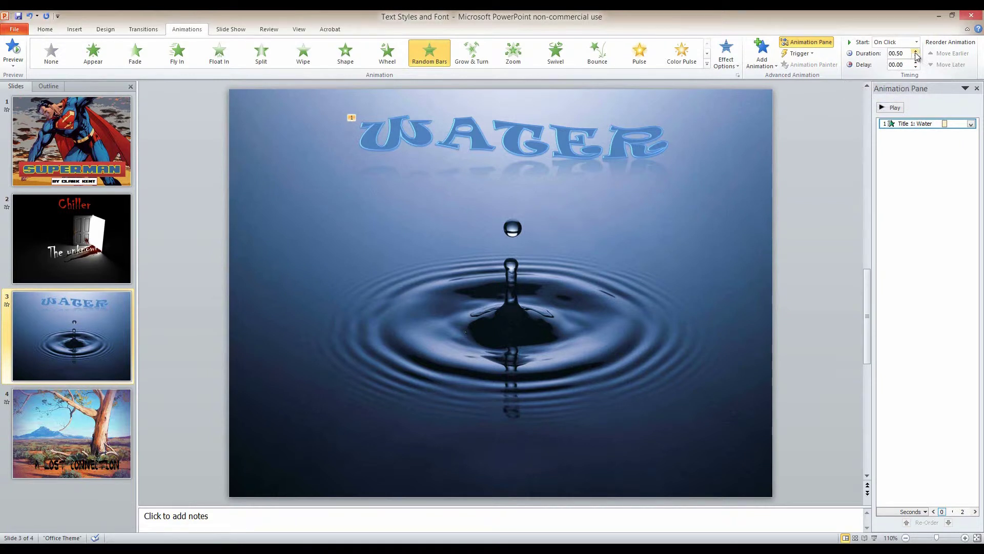
pyautogui.click(892, 108)
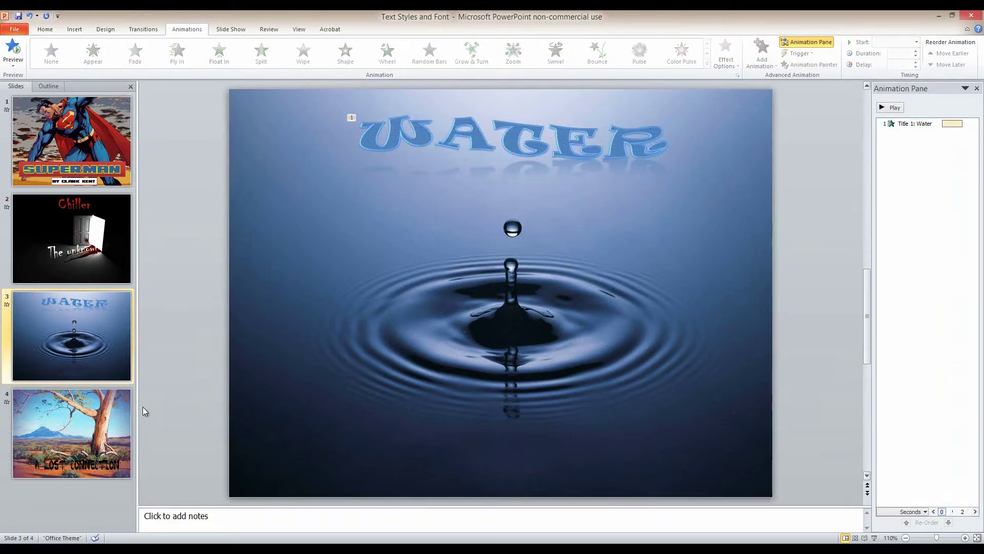
# Check the Wipe entrance animation of the "A LOST CONNECTION" text box on slide 4
pyautogui.click(123, 413)
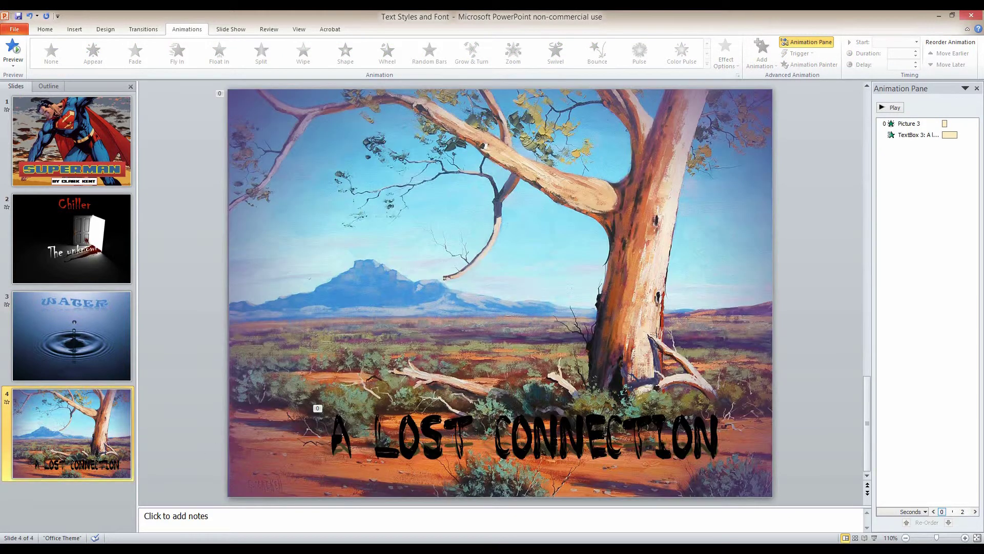
pyautogui.click(516, 427)
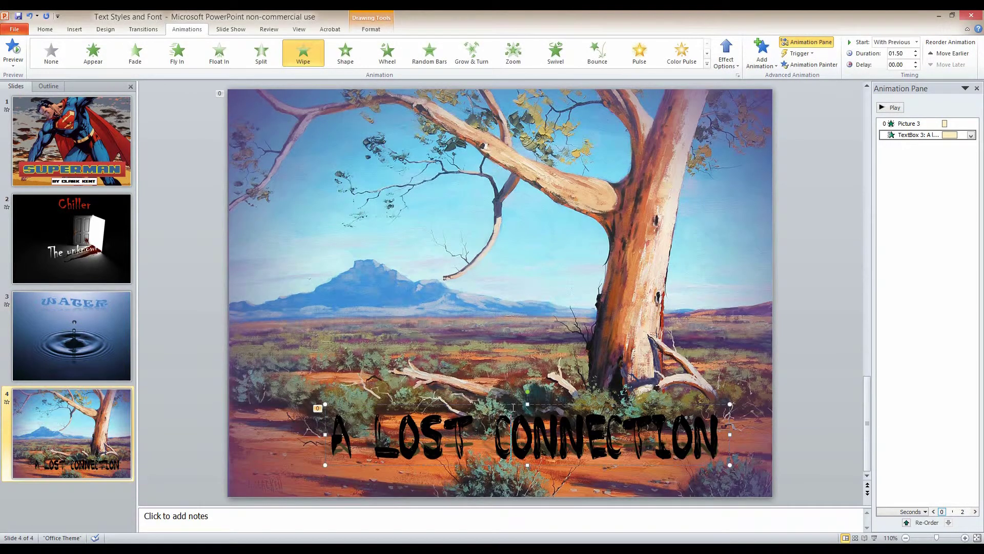
pyautogui.click(309, 55)
pyautogui.click(841, 262)
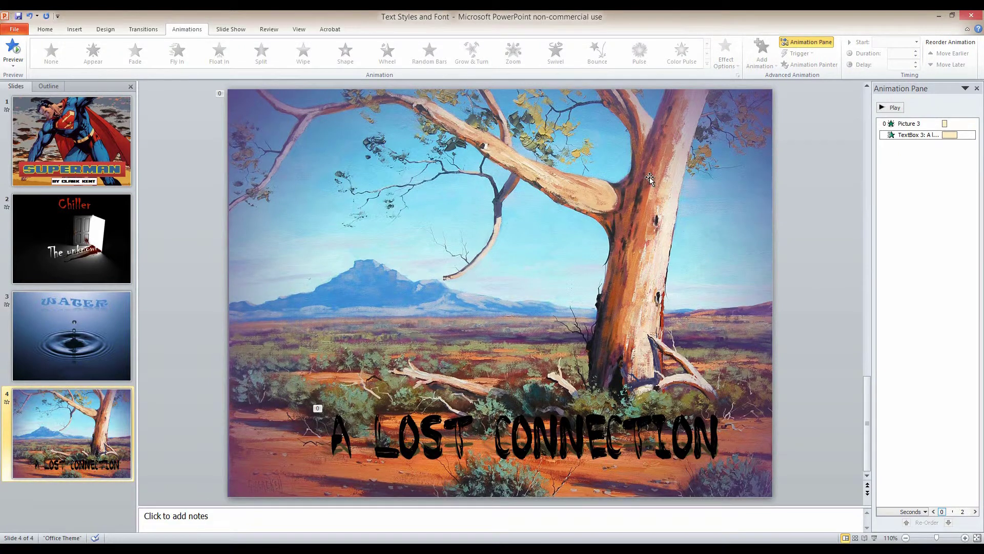
# Preview the Fade entrance animation of the picture on slide 4
pyautogui.click(911, 124)
pyautogui.click(894, 108)
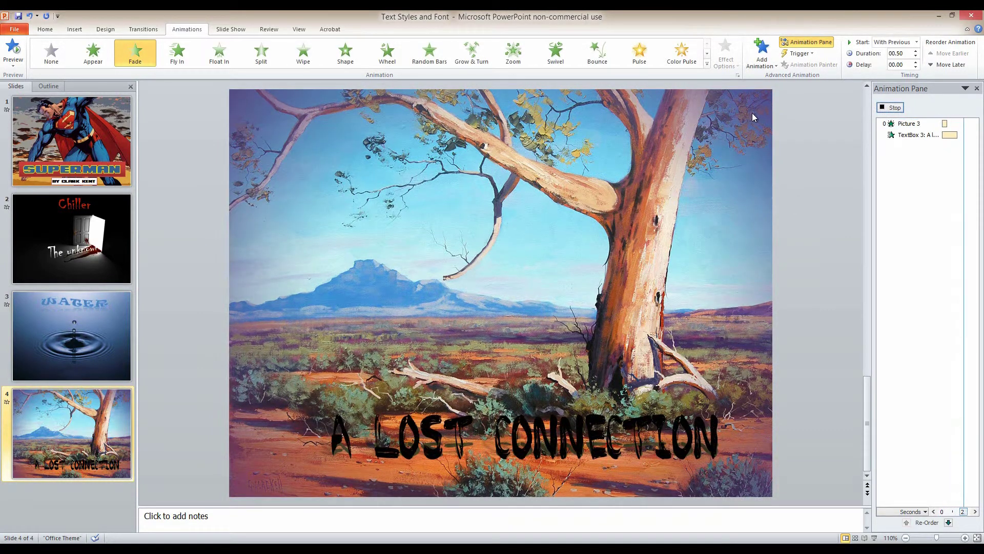
pyautogui.click(888, 112)
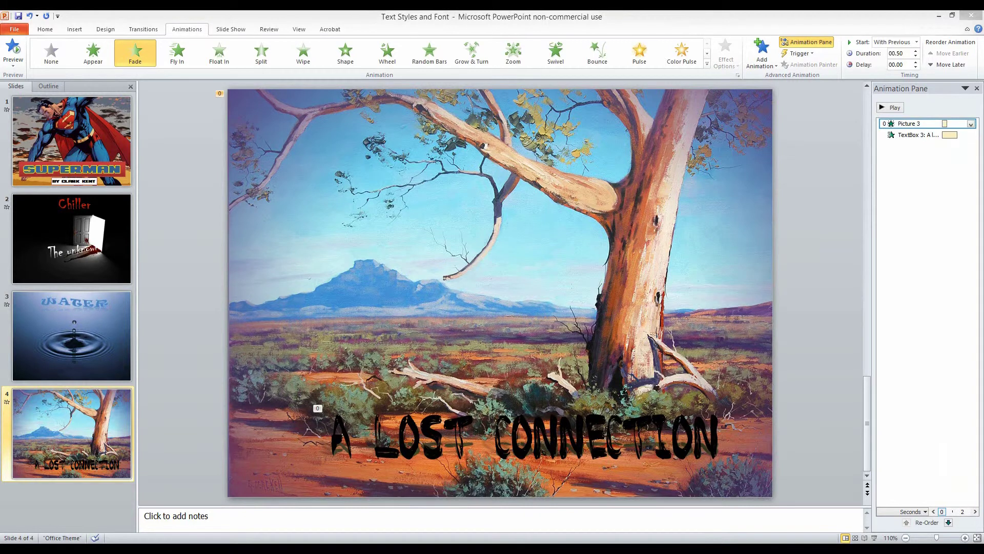
# Switch to the browser to view the first vignette image in the Google Images results, and return to the presentation
pyautogui.hotkey('alt', 'Tab')
pyautogui.moveTo(643, 66); pyautogui.dragTo(536, 34)
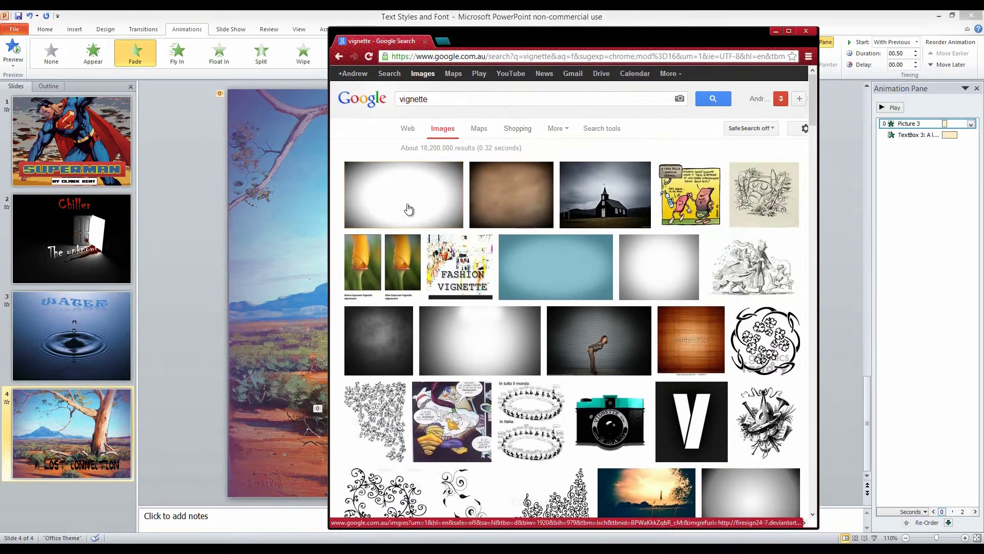
pyautogui.moveTo(396, 223)
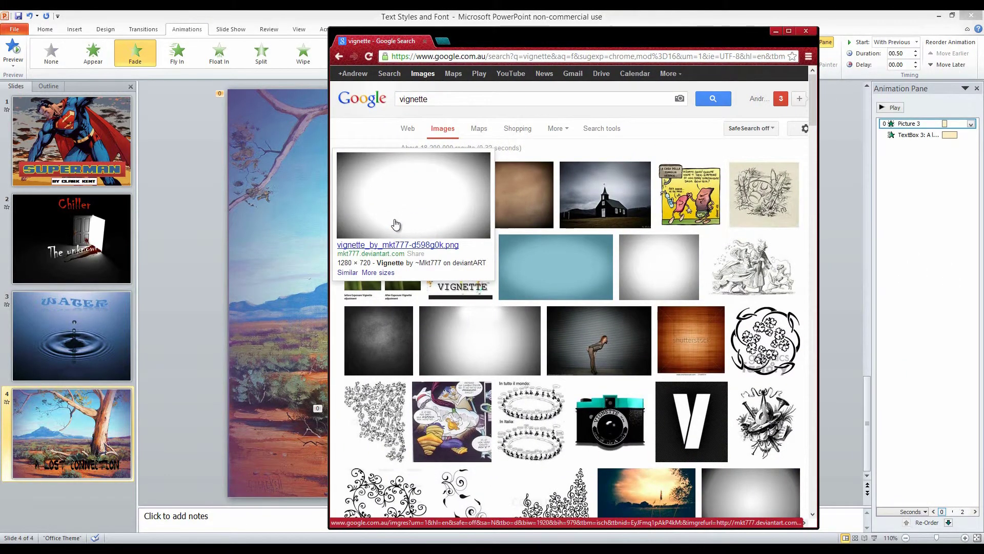
pyautogui.click(772, 29)
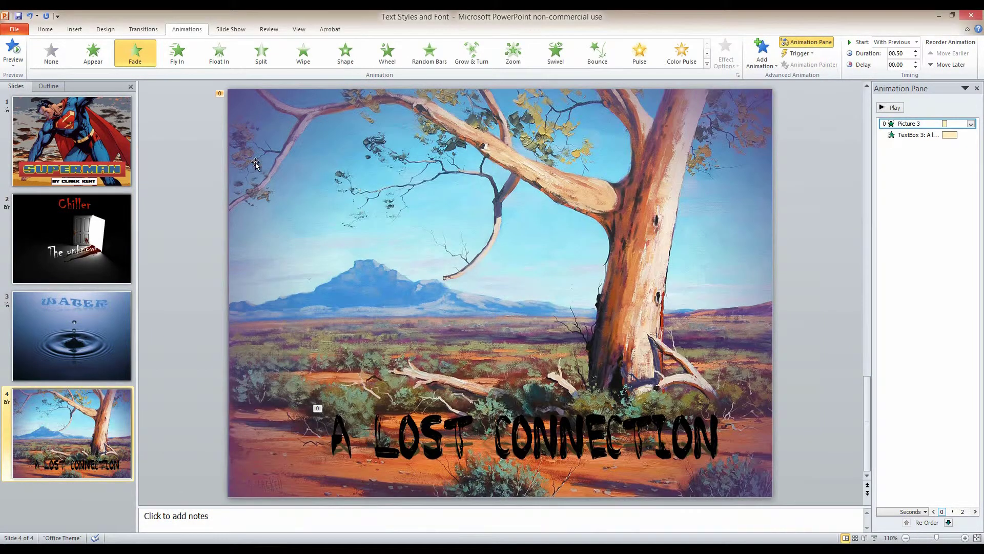
# Preview the Recolor options for the vignette picture on slide 4 without applying any, and deselect the picture
pyautogui.click(257, 131)
pyautogui.click(369, 29)
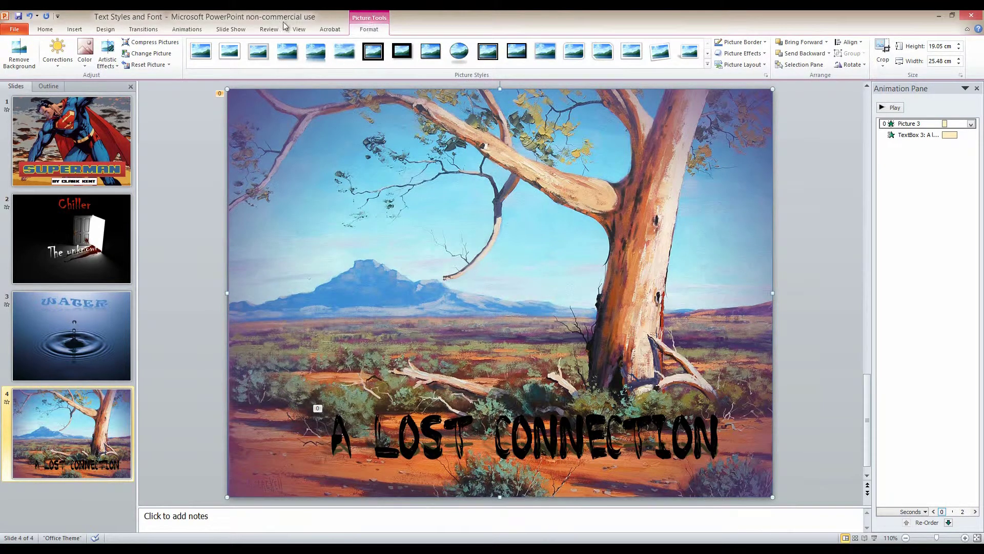
pyautogui.click(84, 58)
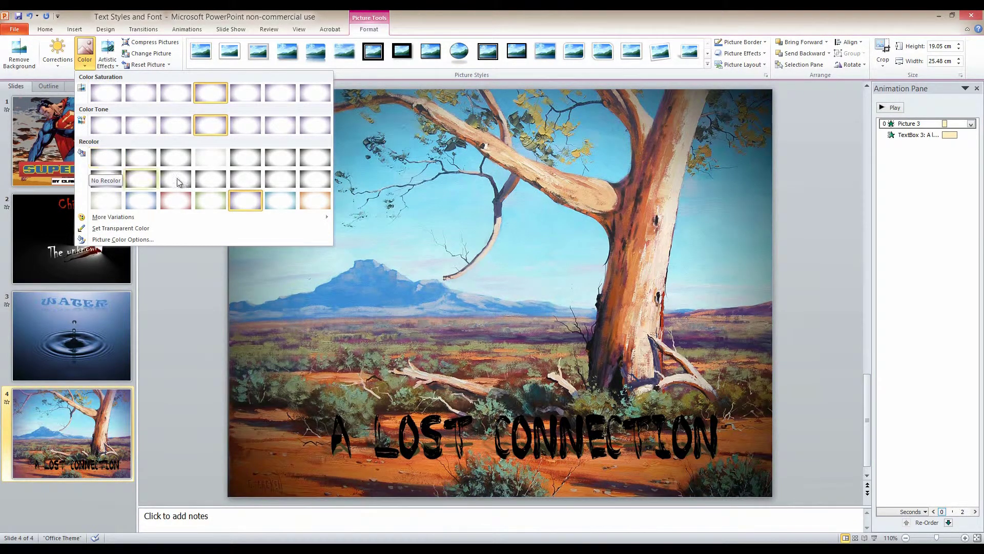
pyautogui.press('Escape')
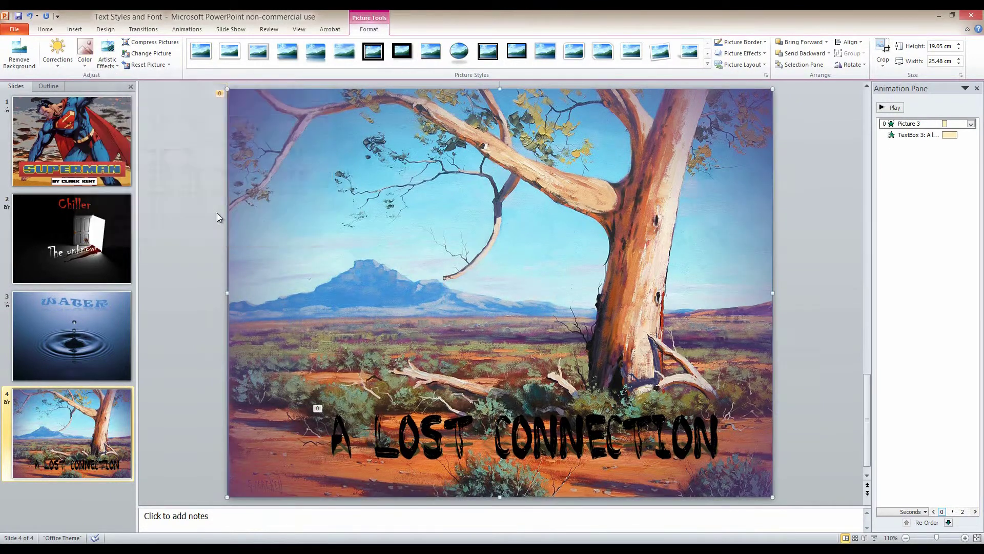
pyautogui.click(185, 227)
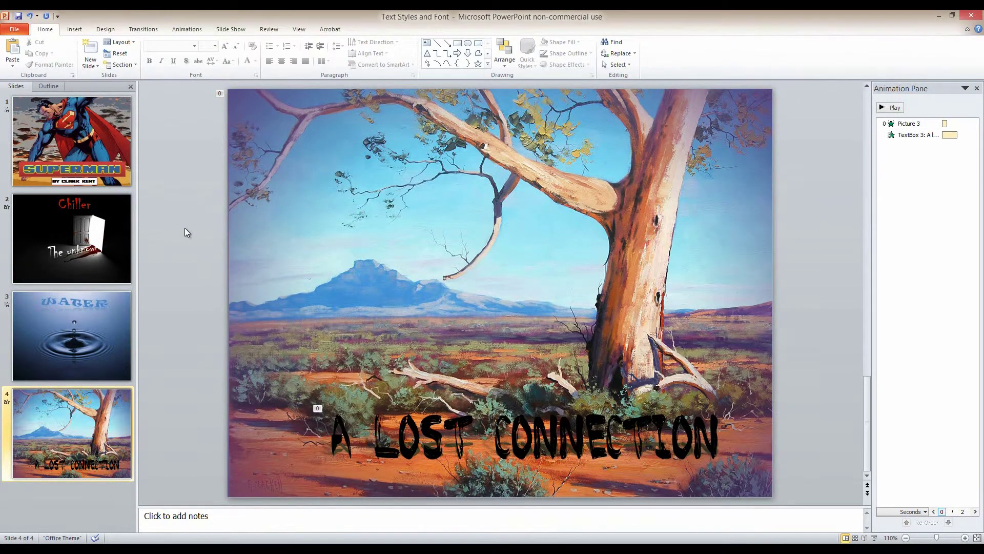